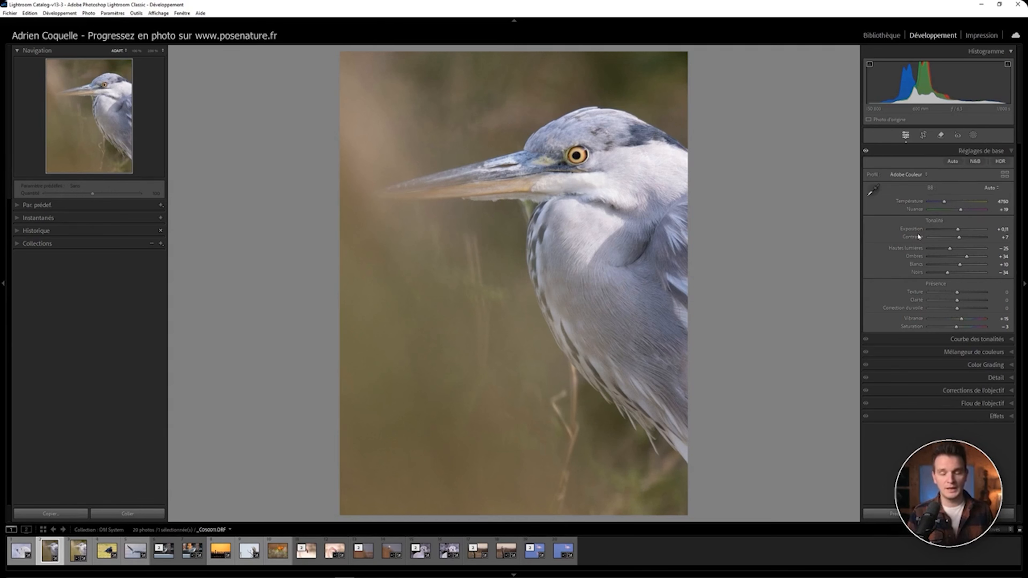
Step: Raise the Whites slider to +80 with the clipping warning overlay turned on
drag(960, 264, 971, 268)
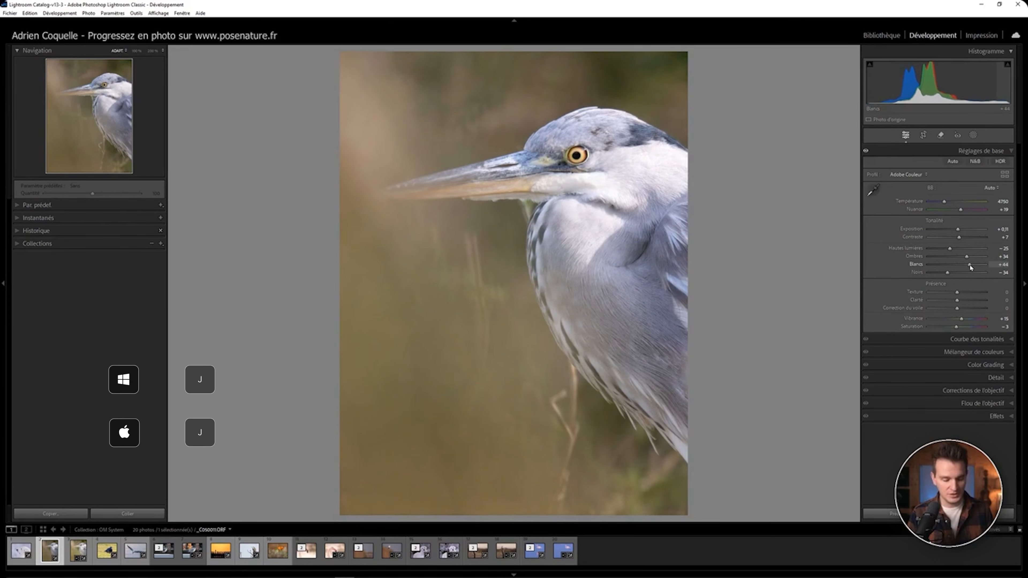
key(j)
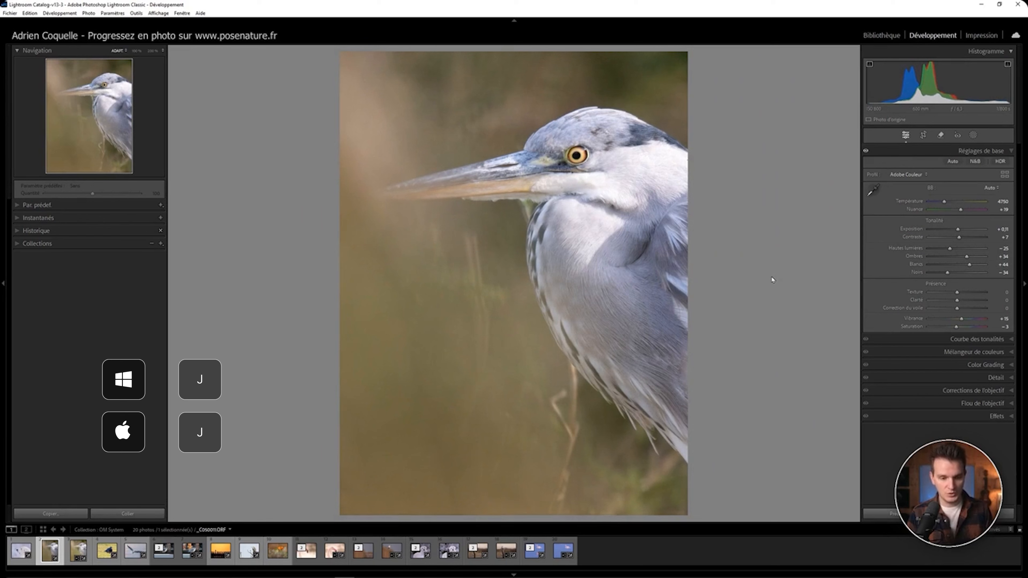
drag(971, 266, 980, 265)
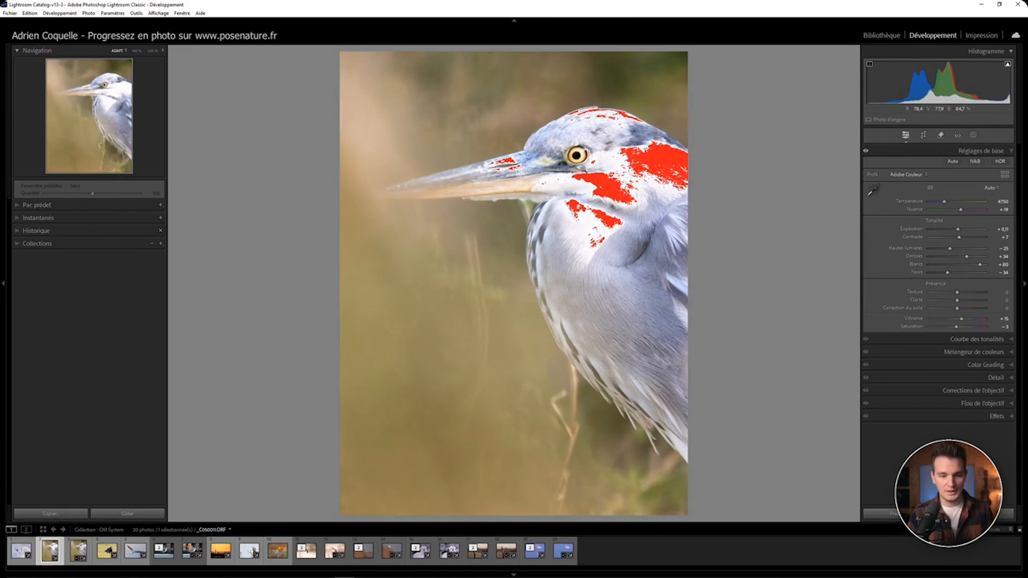
Step: Lower Blacks to -100 and toggle the shadow and highlight clipping indicators on and off
drag(948, 273, 928, 274)
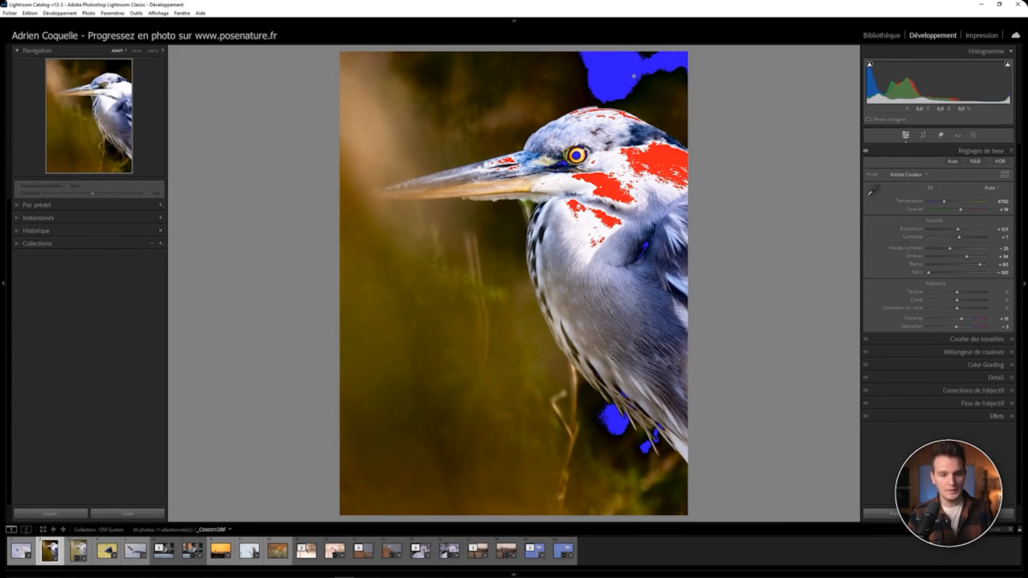
click(869, 66)
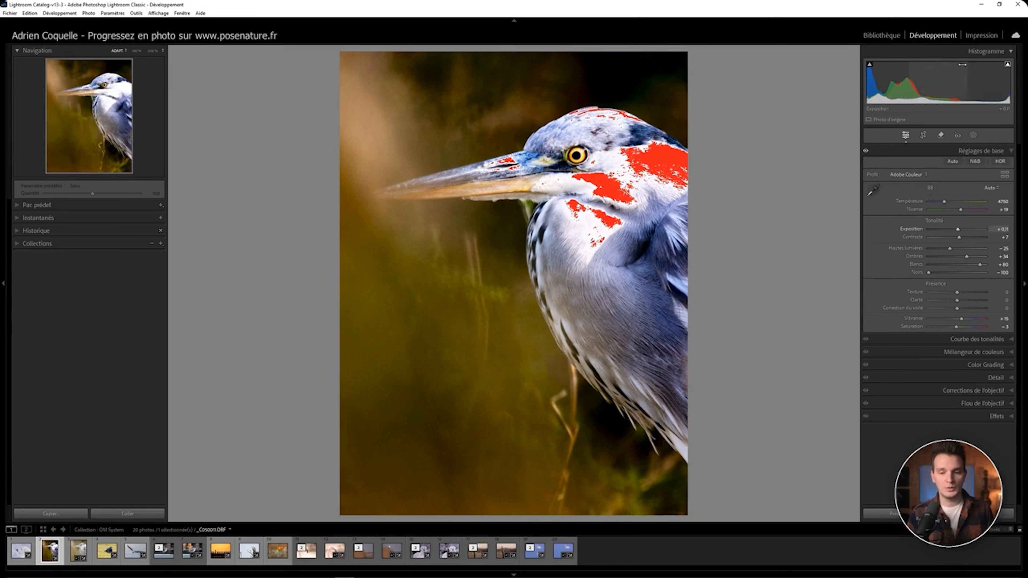
click(1007, 66)
key(j)
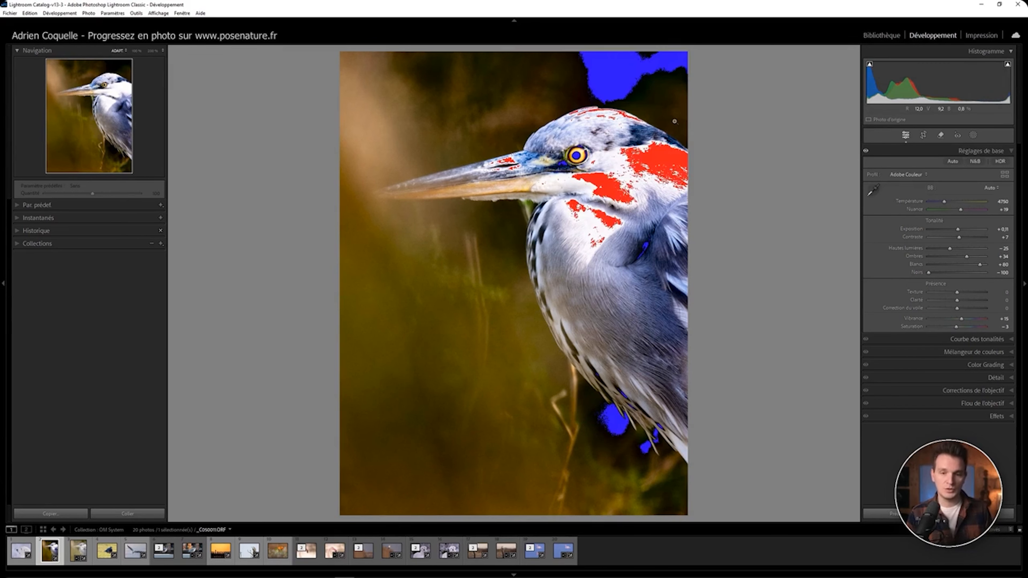
key(j)
key(j)
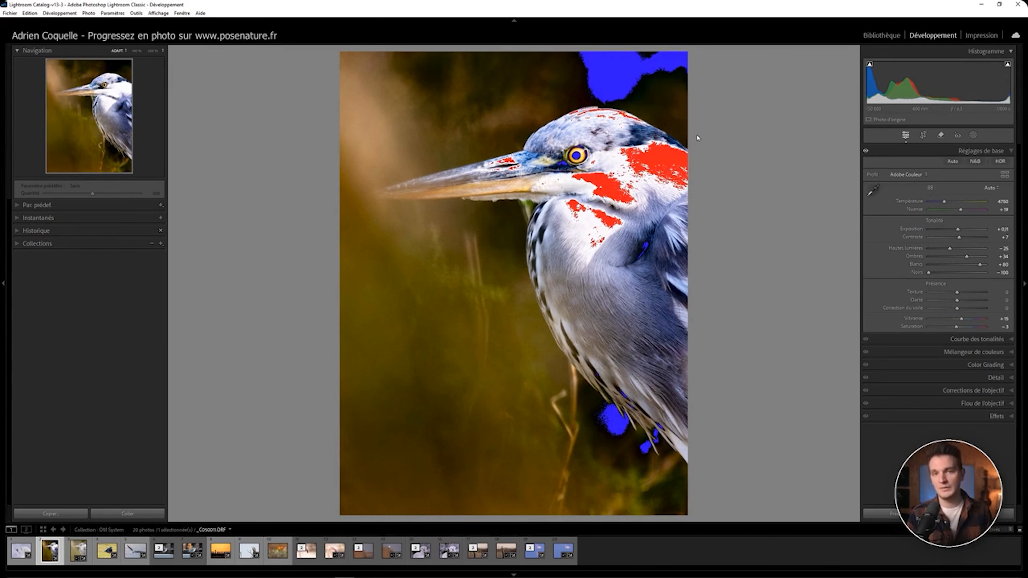
Step: Move to the pigeon photo two frames ahead and raise Highlights to +87
key(Right)
key(Right)
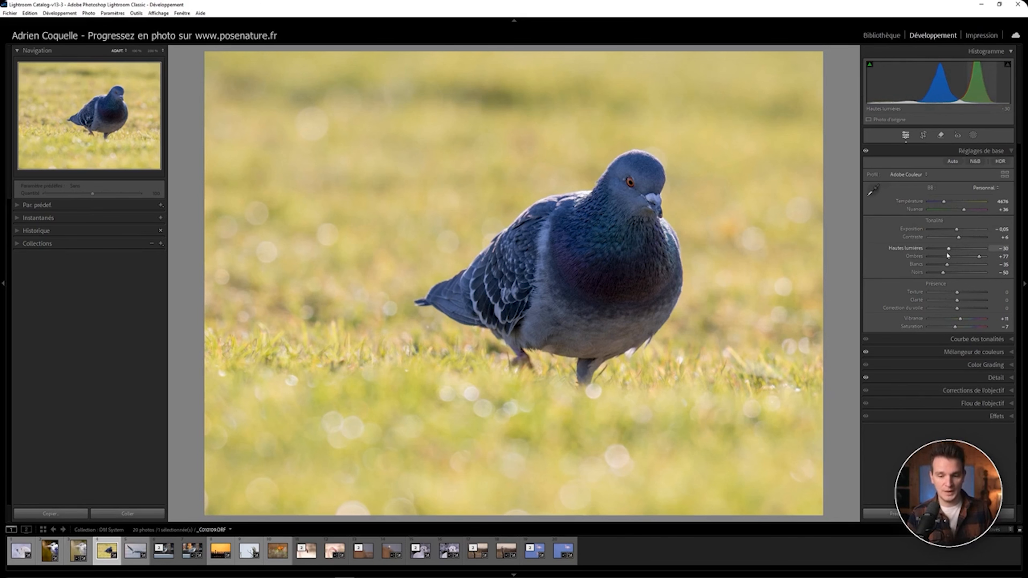
drag(948, 249, 940, 274)
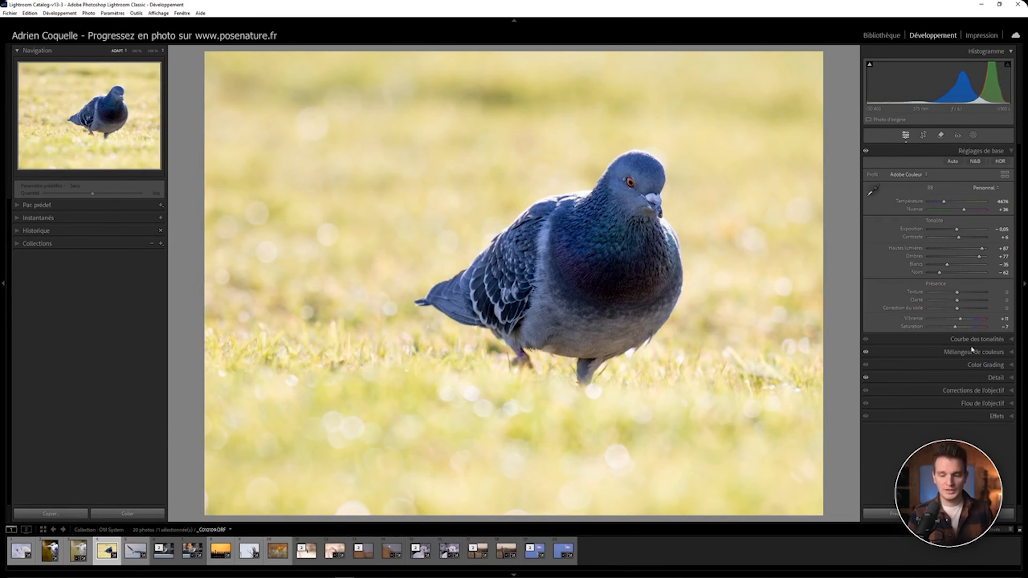
Step: Open the Detail panel and raise the sharpening Amount to 67
click(1011, 380)
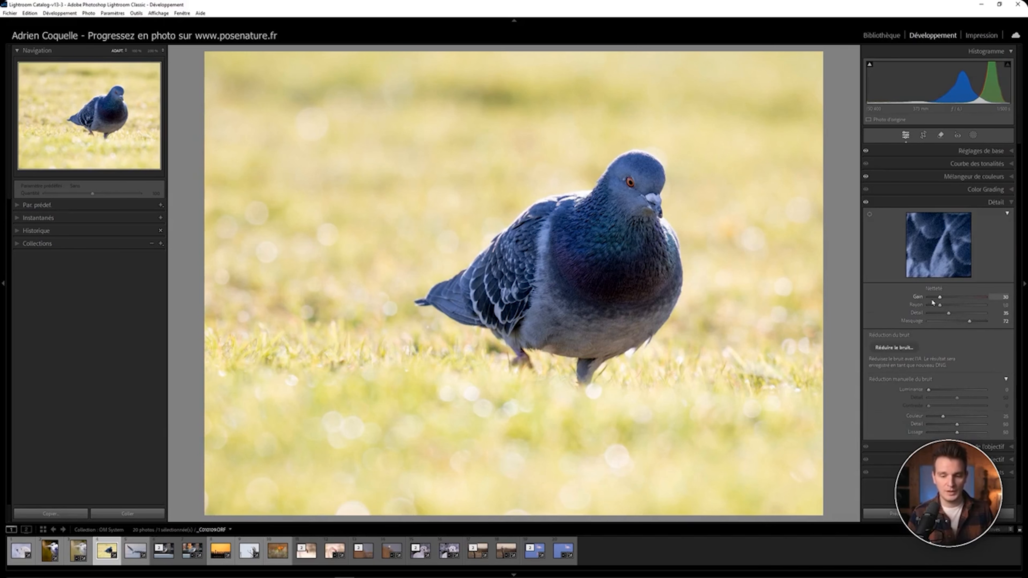
alt+click(940, 298)
mouse_move(940, 299)
mouse_down()
mouse_move(992, 309)
mouse_move(954, 308)
mouse_up()
Step: Adjust sharpening Detail to 49 and set the Masking while previewing the sharpening mask
drag(949, 313, 927, 323)
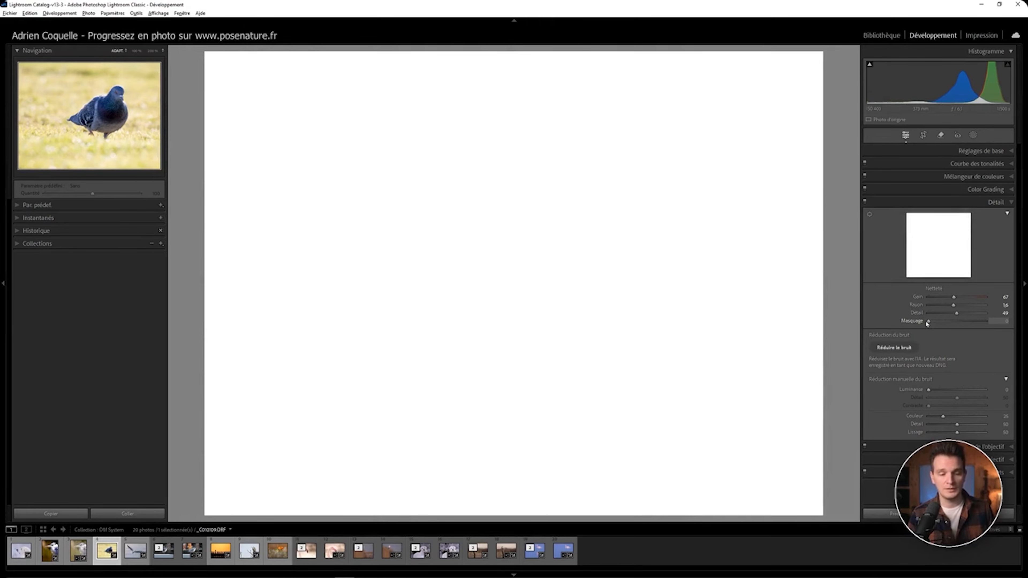
drag(927, 322, 966, 325)
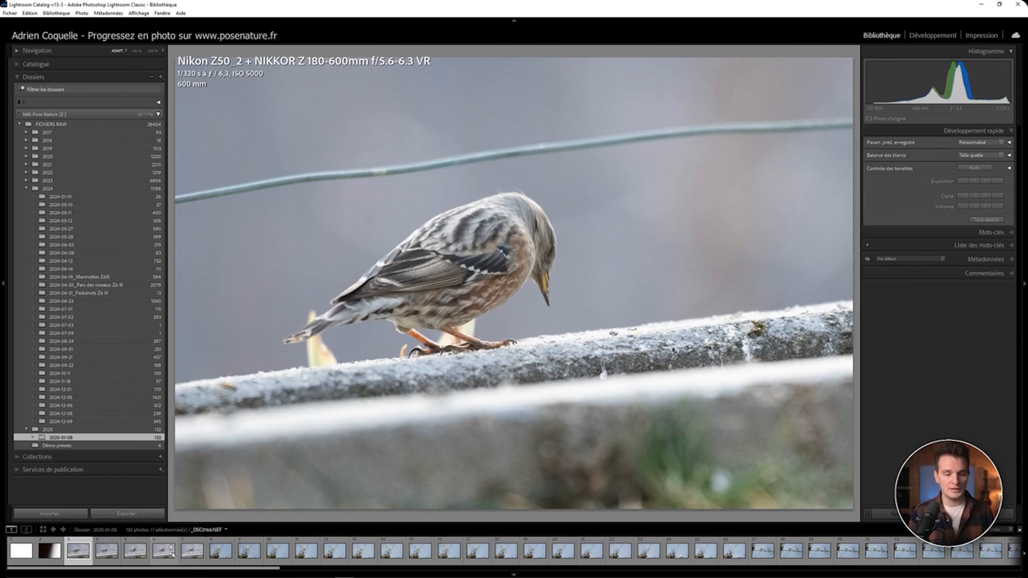
Step: Step through the alpine accentor shots in the folder, flagging the weaker frames as rejected
key(x)
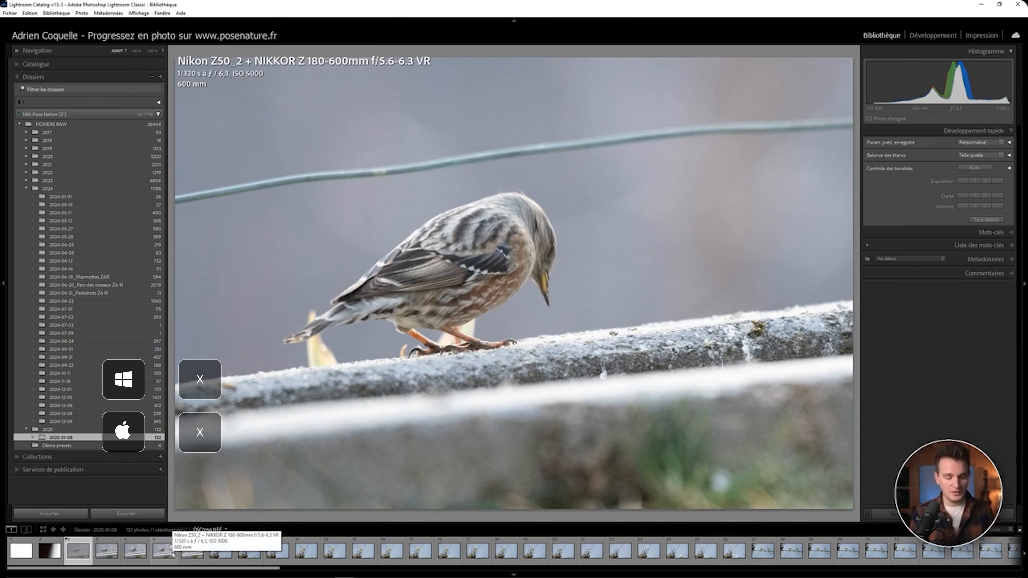
key(Right)
key(Right)
key(Right)
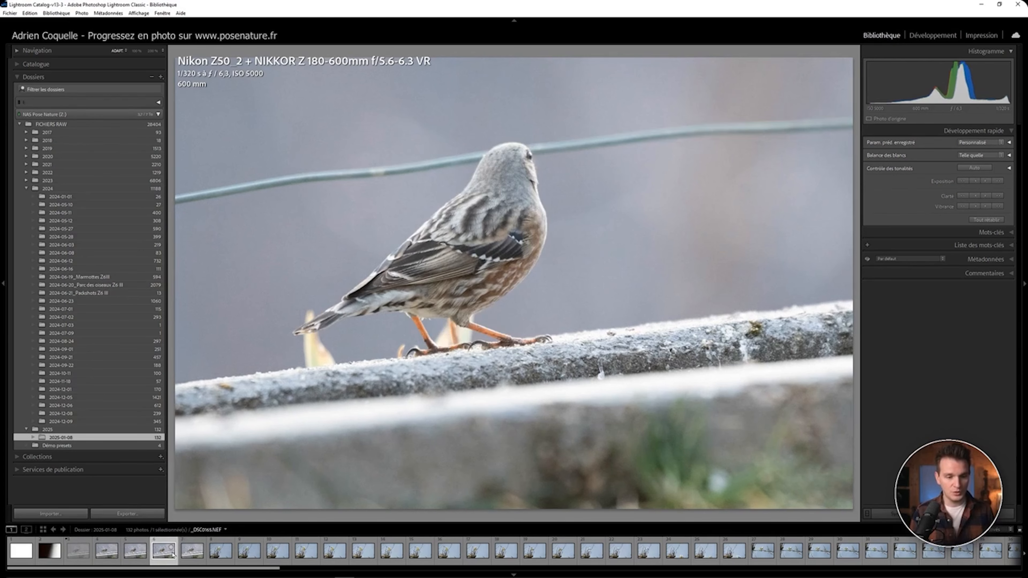
key(Left)
key(Left)
key(x)
key(Right)
key(x)
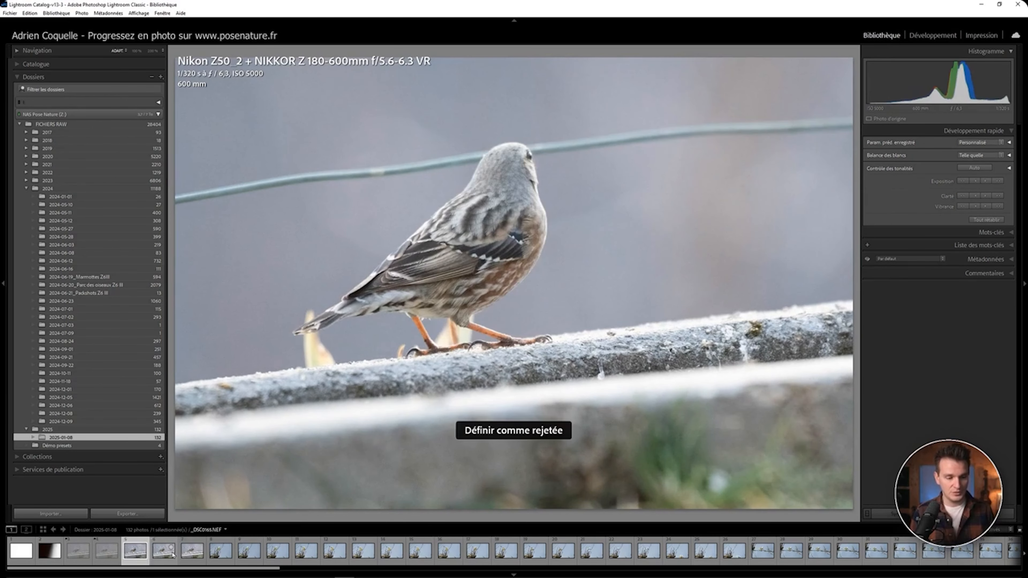
Step: Move ahead to the blue tit photo and flag it as a pick
key(Right)
key(Right)
key(Right)
key(Right)
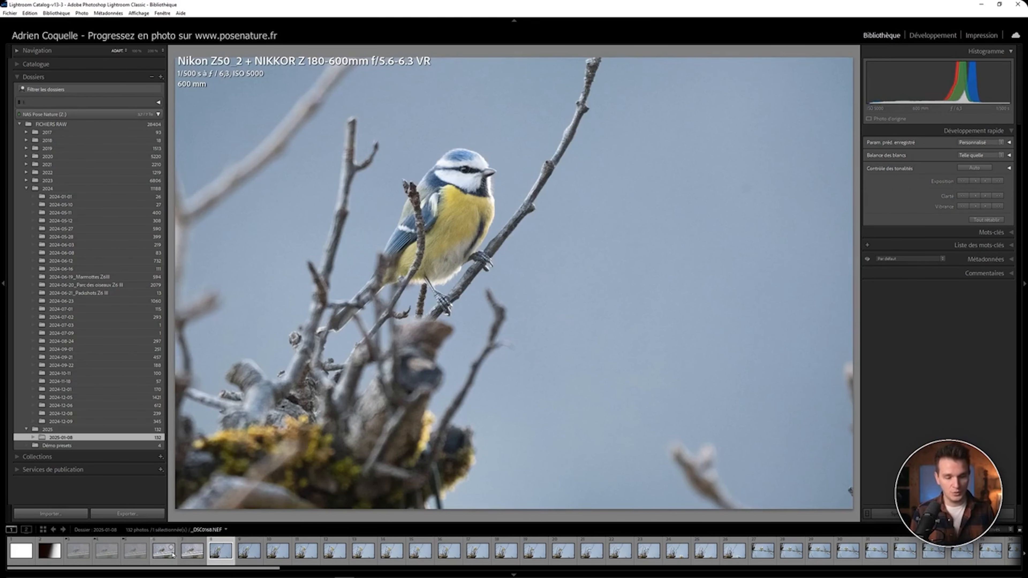
key(p)
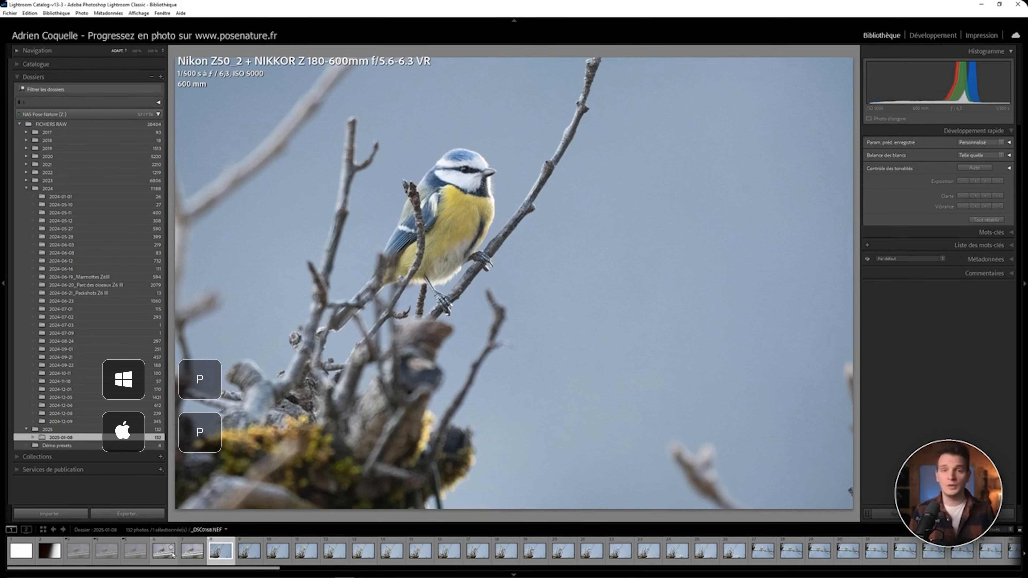
Step: Flag the following blue tit frames as rejected one by one and delete all rejected photos
key(Right)
key(x)
key(Right)
key(x)
key(Right)
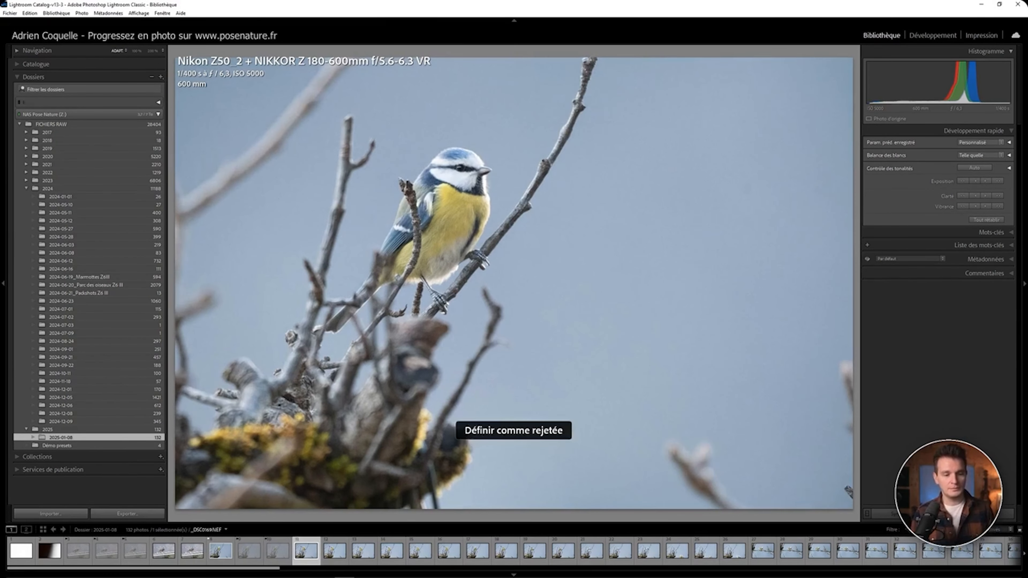
key(x)
key(Right)
key(x)
key(Right)
key(x)
key(Right)
key(x)
key(Right)
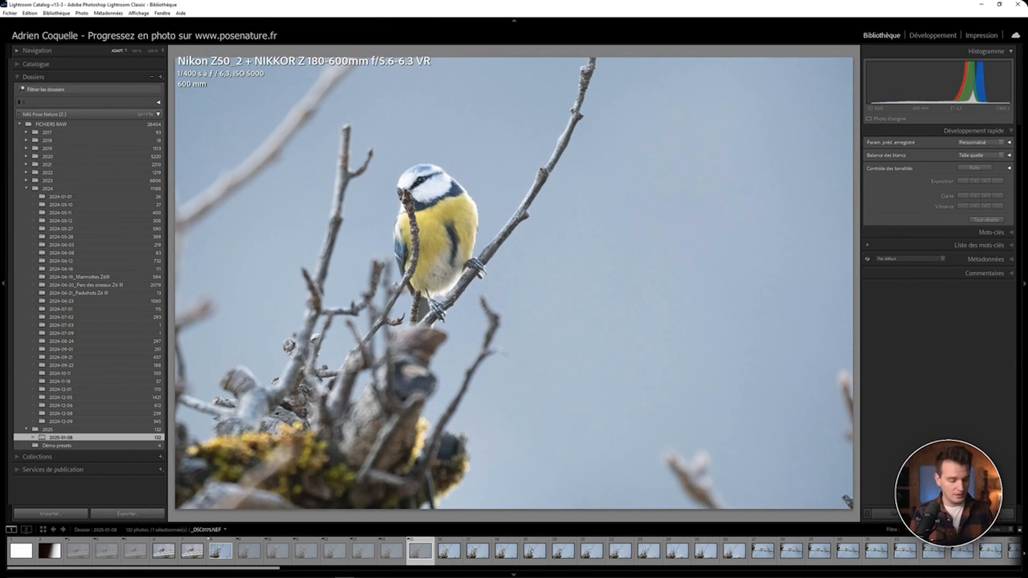
key(ctrl+BackSpace)
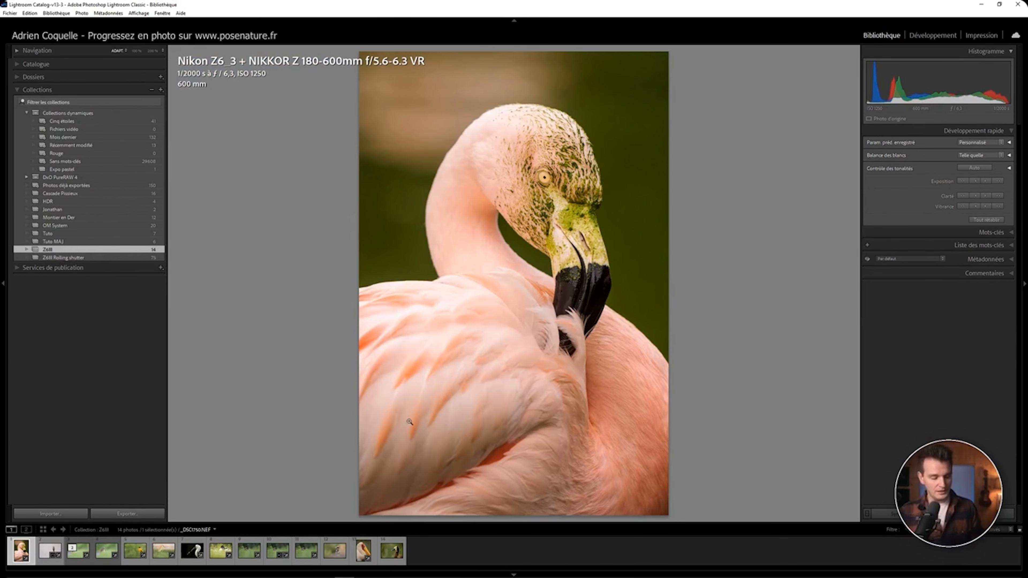
Step: Open the flamingo photo in Develop with the Crop tool and cycle through the crop overlay guides
click(933, 36)
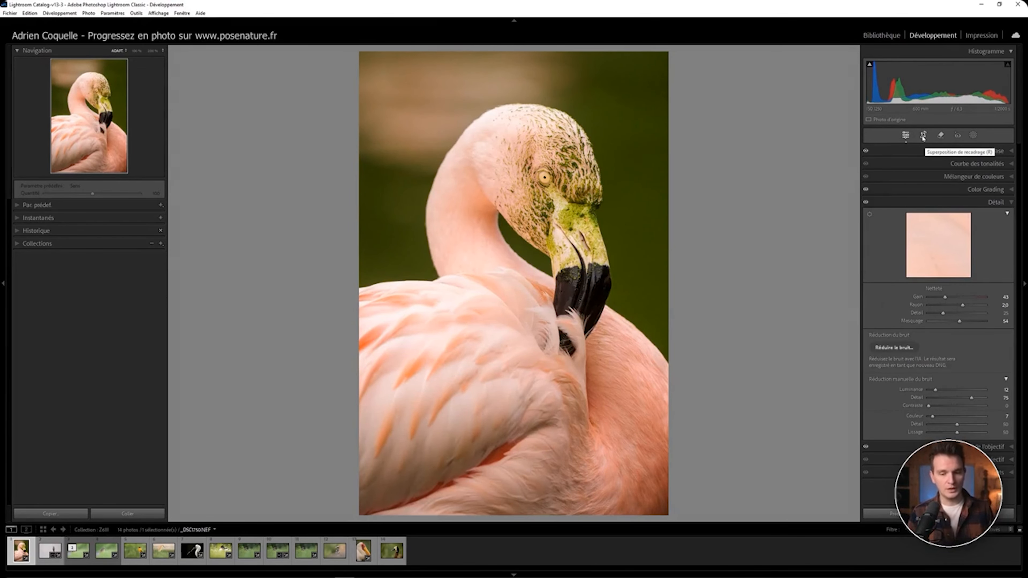
click(923, 137)
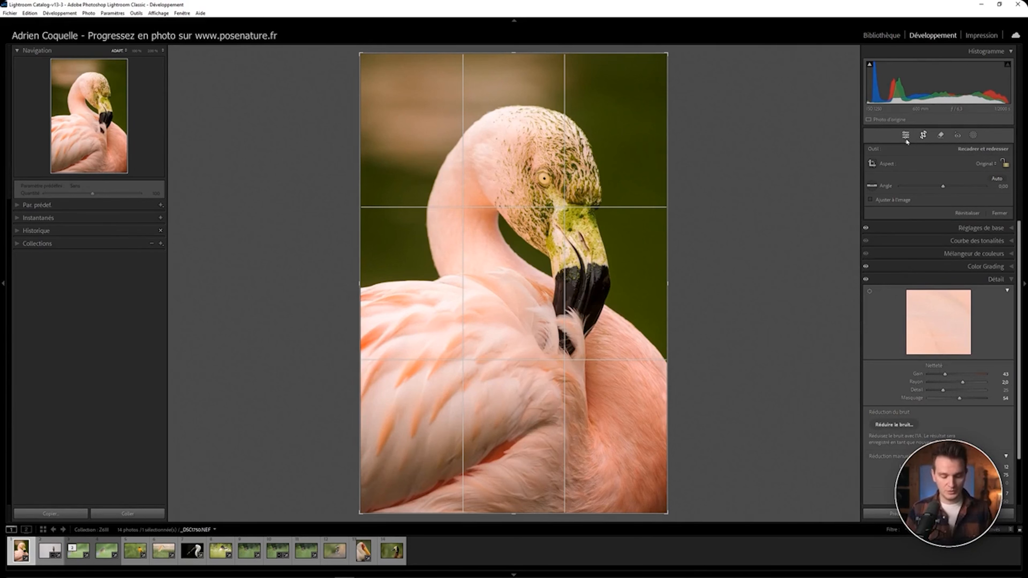
key(o)
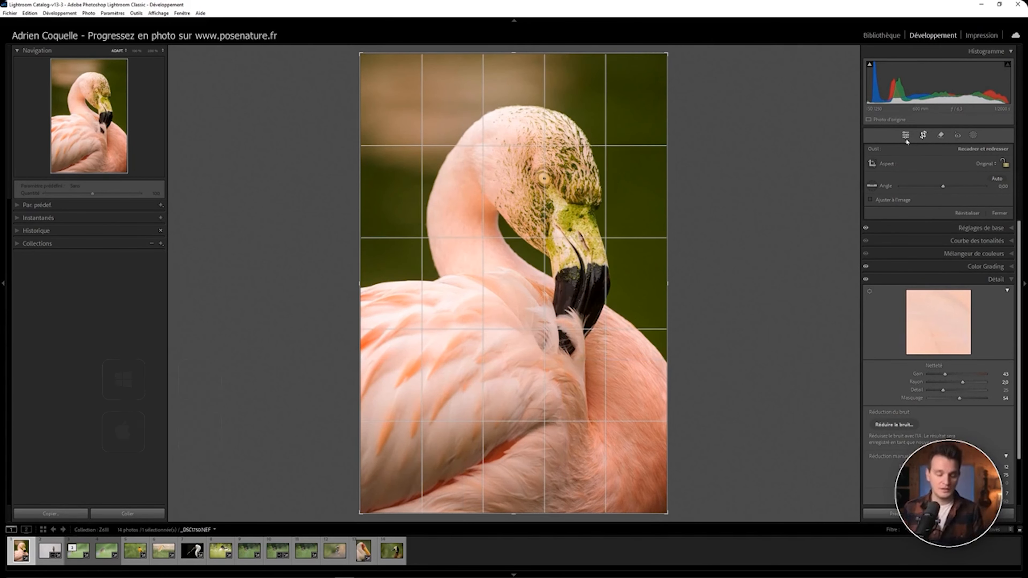
key(o)
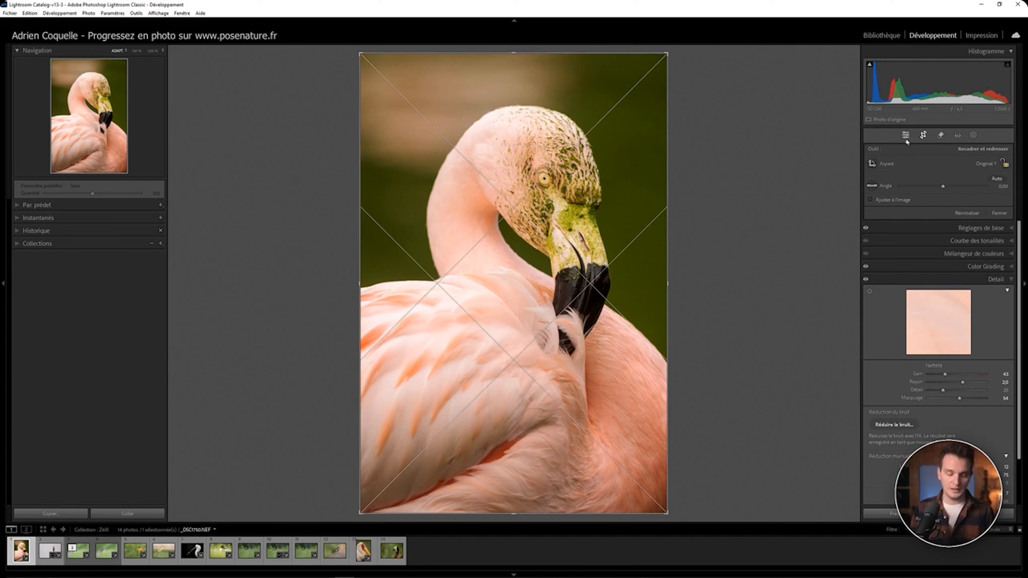
key(o)
key(o)
key(o)
key(o)
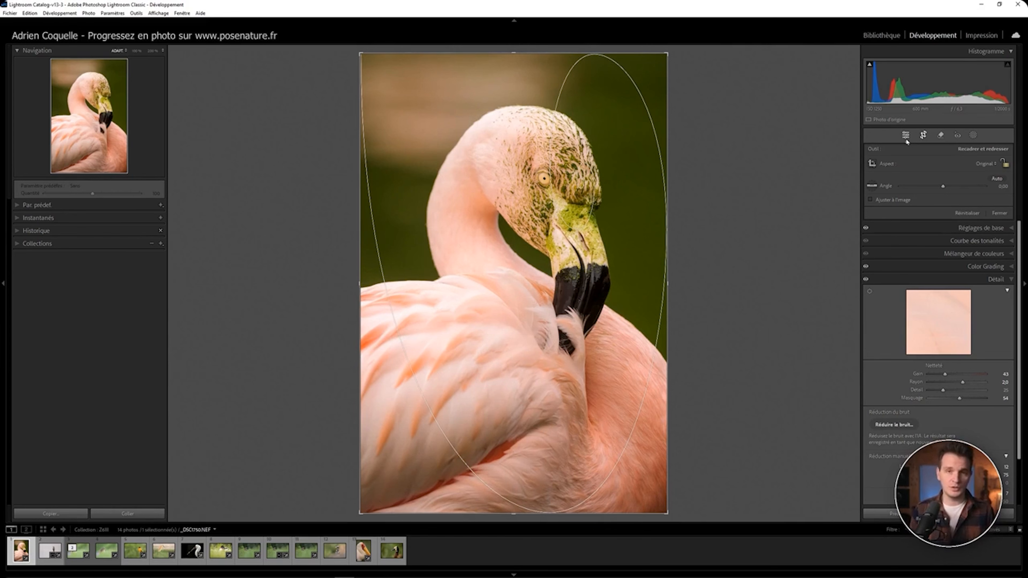
key(o)
key(o)
key(o)
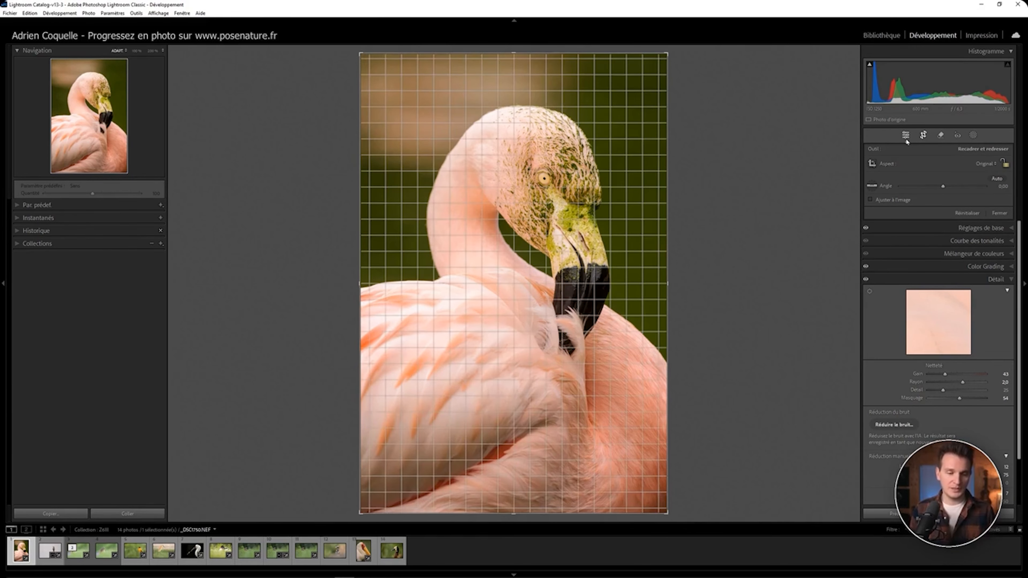
Step: Move to the heron photo and select the Straighten tool in the crop options
key(Right)
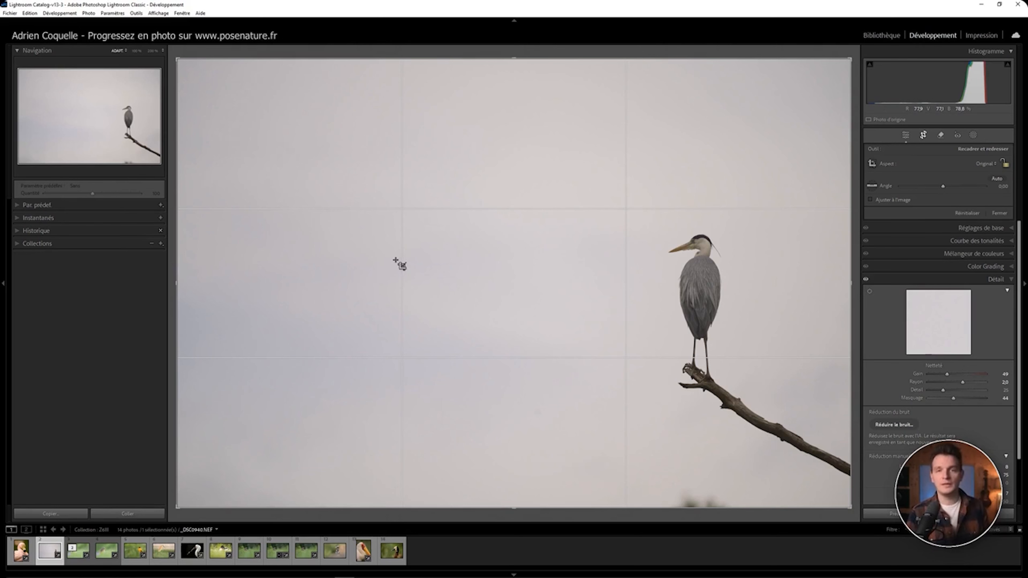
drag(177, 274, 142, 275)
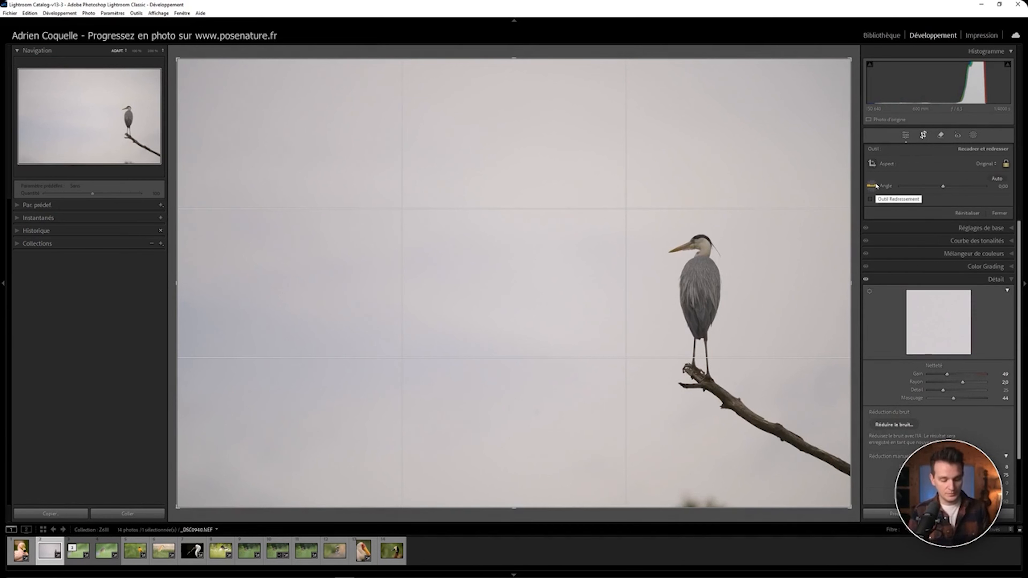
click(875, 186)
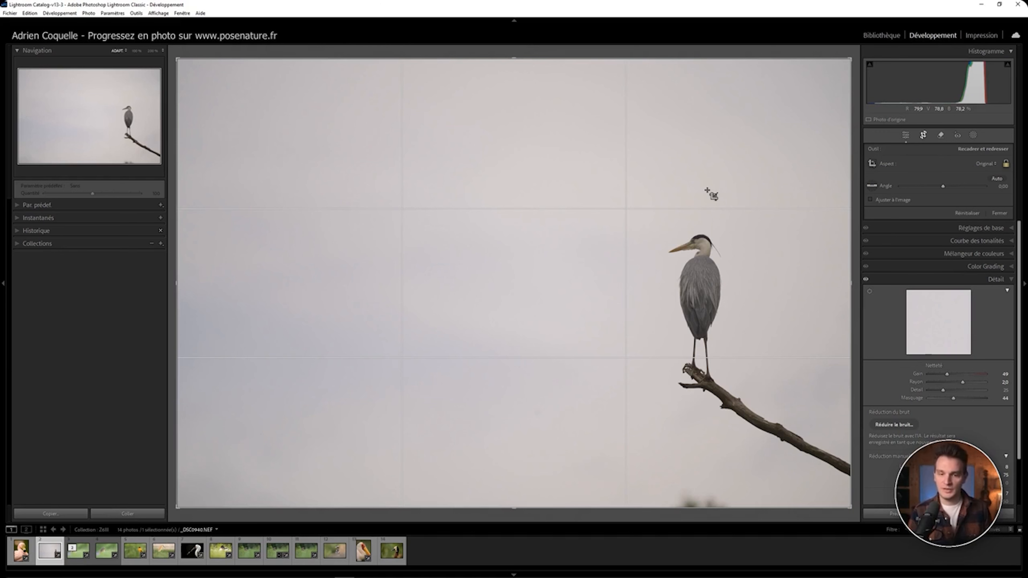
Step: Flip the crop to portrait orientation, reposition the heron inside the frame, and apply the crop
key(x)
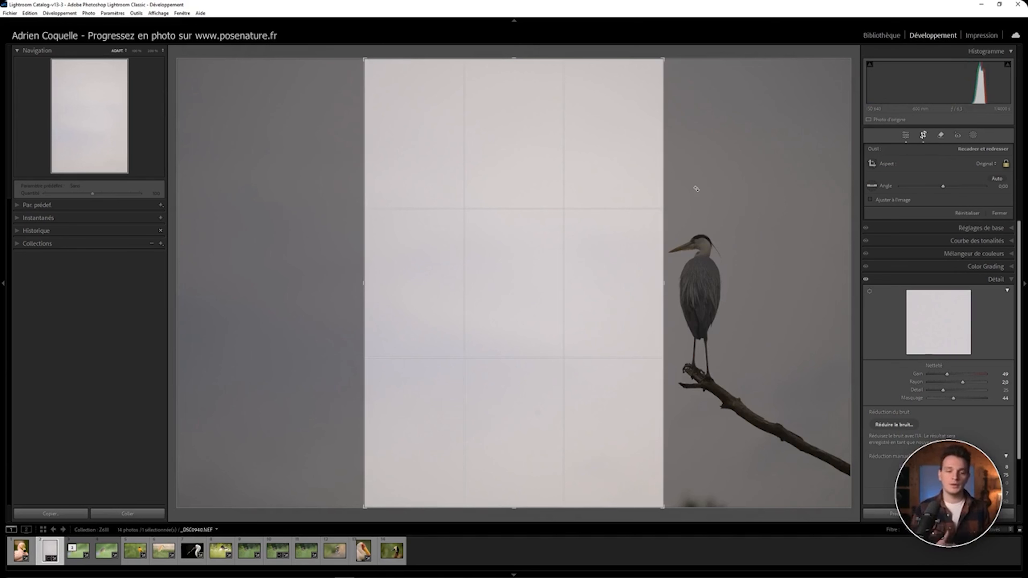
drag(560, 221, 420, 220)
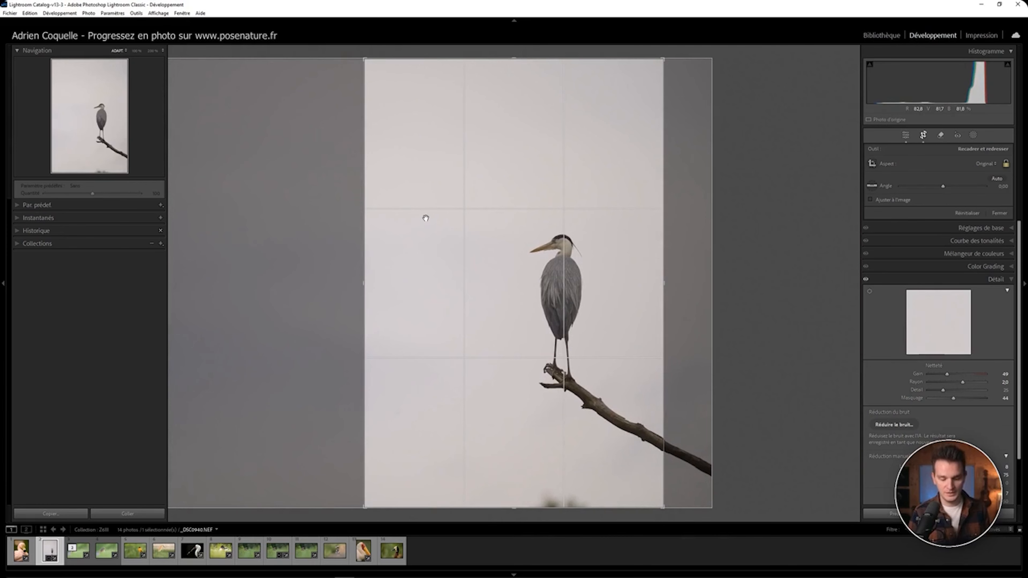
key(Return)
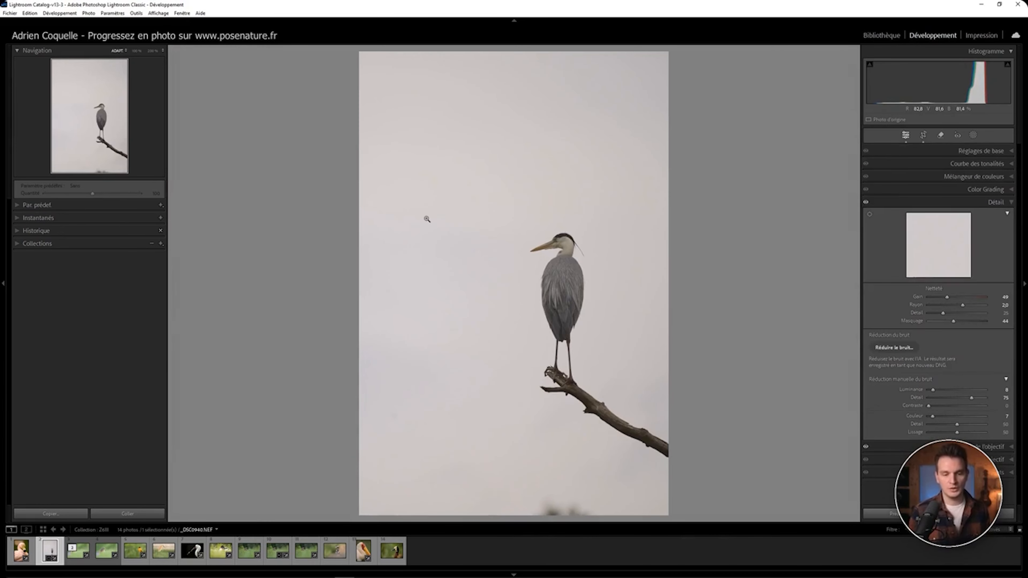
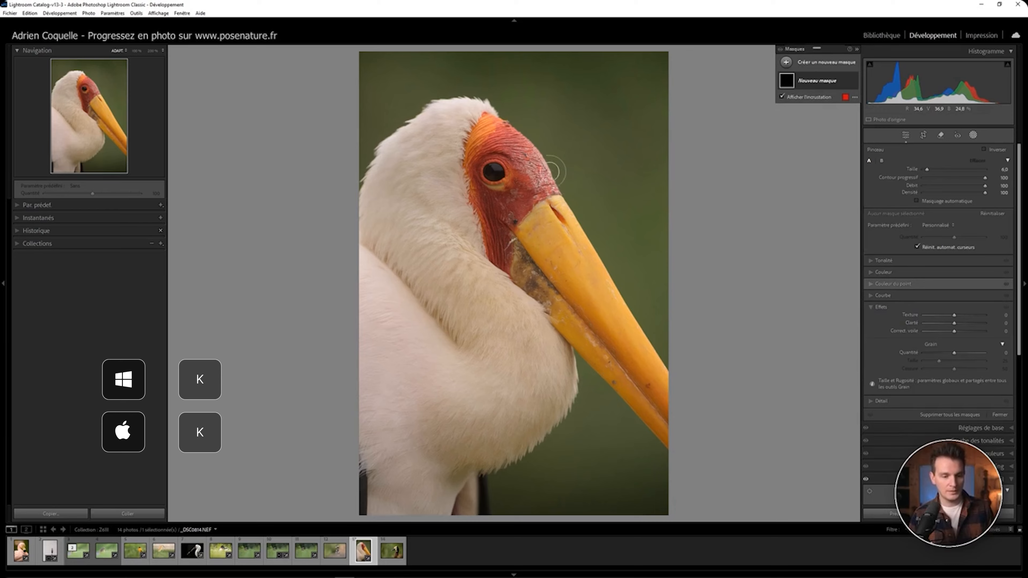
Step: Zoom in on the stork's head and paint the brush mask over the background beside the head
click(559, 169)
click(557, 182)
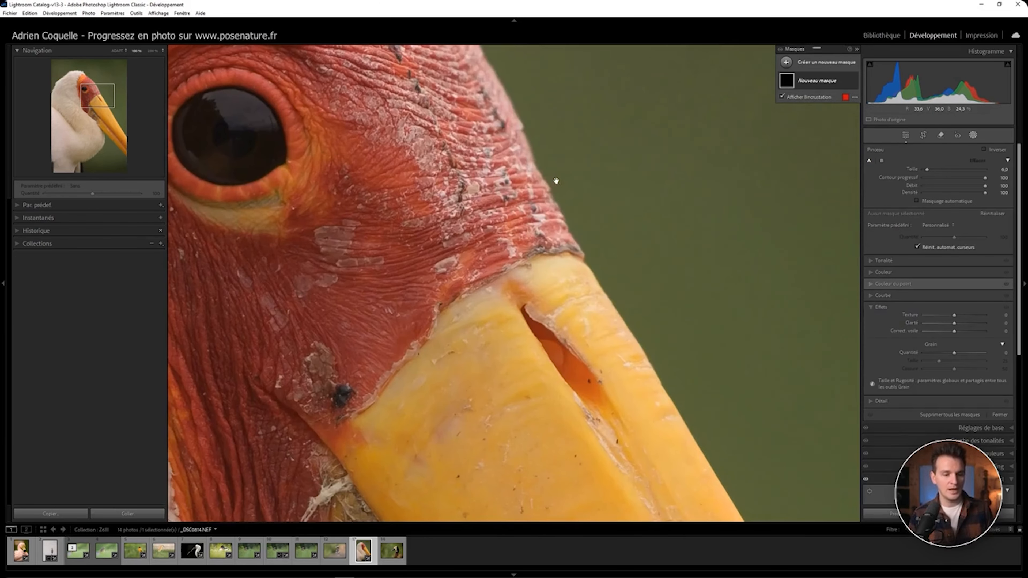
mouse_move(549, 143)
mouse_down()
mouse_move(540, 167)
mouse_move(545, 136)
mouse_move(573, 188)
mouse_move(546, 162)
mouse_move(598, 251)
mouse_up()
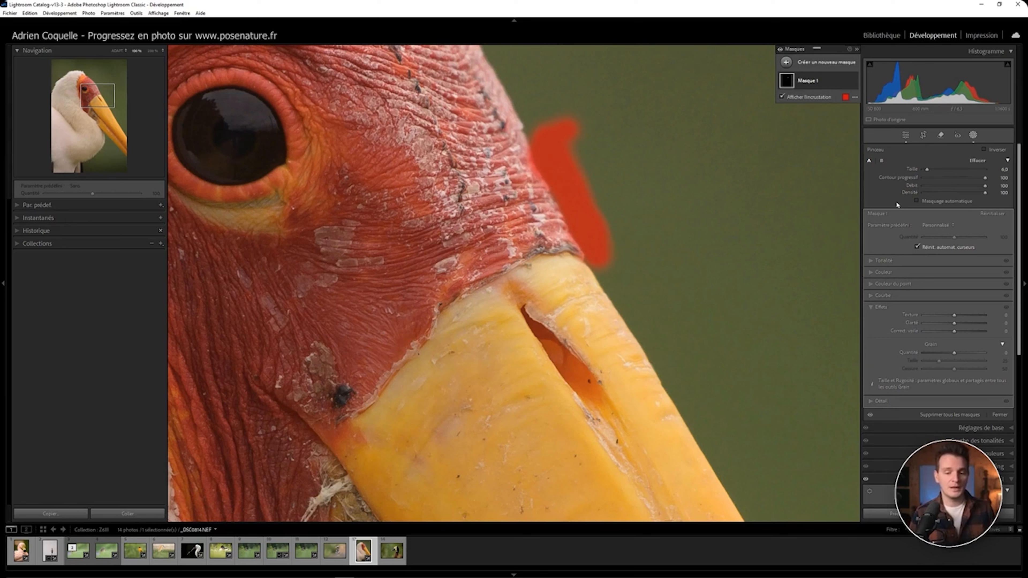
Step: Turn on Auto Mask and paint the brush mask along the upper edge of the beak
click(917, 202)
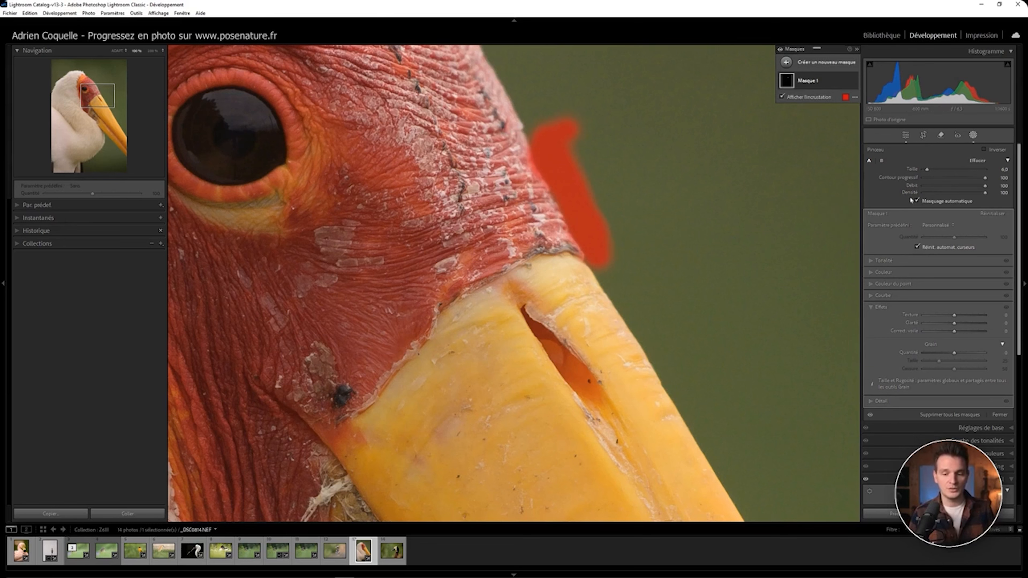
key(ctrl+z)
mouse_move(596, 254)
mouse_down()
mouse_move(650, 332)
mouse_move(660, 381)
mouse_move(675, 389)
mouse_up()
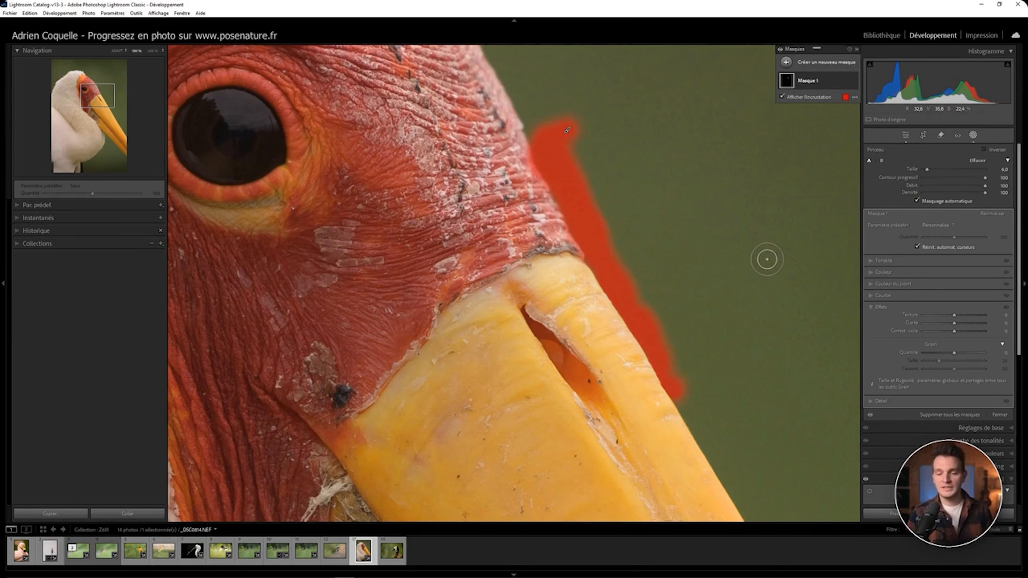
Step: Turn off Auto Mask and continue painting the mask down the beak's edge, spilling onto the beak
click(918, 202)
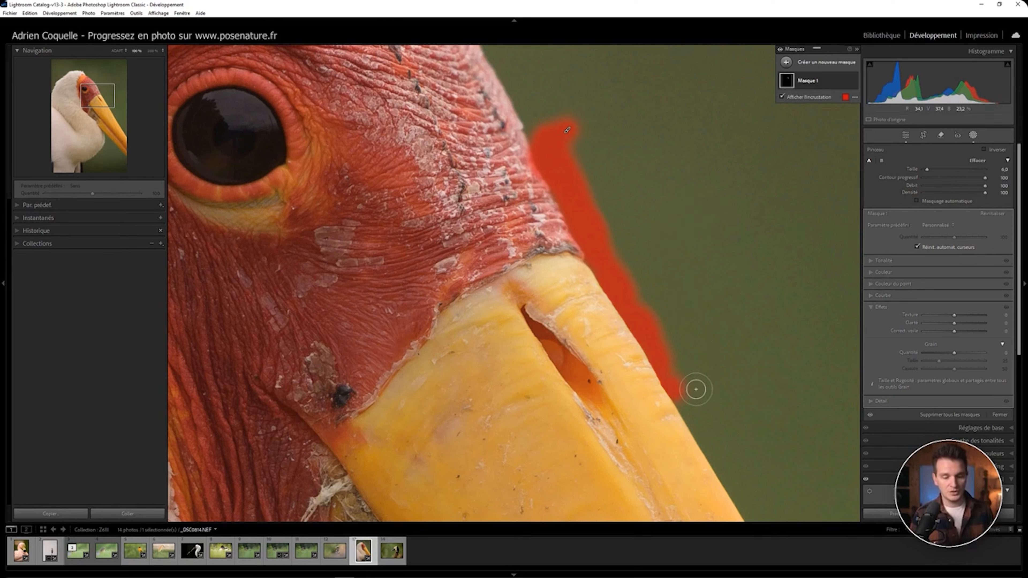
mouse_move(698, 395)
mouse_down()
mouse_move(688, 411)
mouse_move(722, 453)
mouse_move(711, 447)
mouse_up()
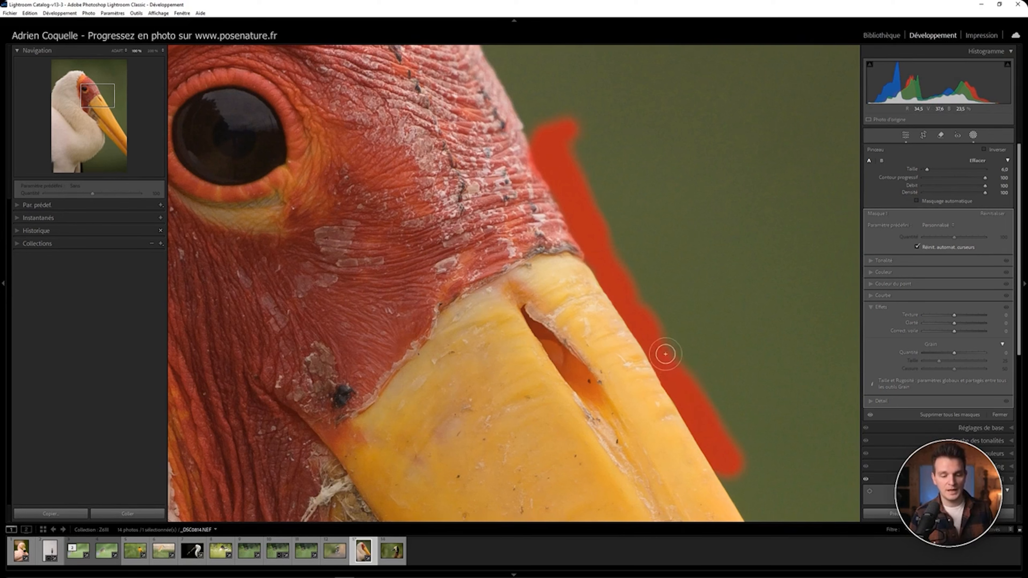
mouse_move(667, 354)
mouse_down()
mouse_move(715, 429)
mouse_move(700, 412)
mouse_move(704, 428)
mouse_move(686, 447)
mouse_move(666, 395)
mouse_move(683, 420)
mouse_move(637, 337)
mouse_up()
drag(724, 298, 672, 200)
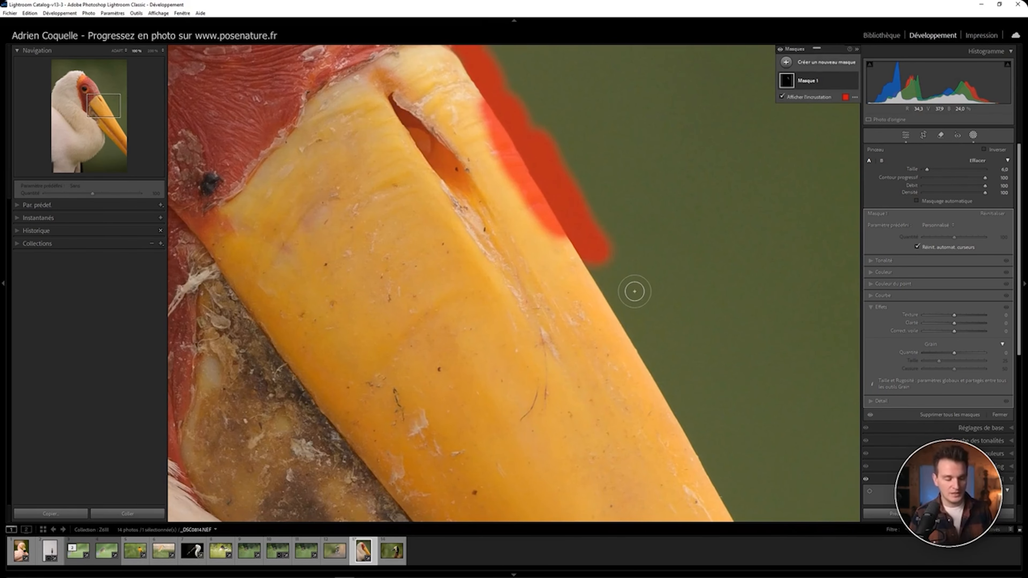
mouse_move(601, 264)
mouse_down()
mouse_move(615, 286)
mouse_move(586, 256)
mouse_move(637, 336)
mouse_move(633, 327)
mouse_move(668, 357)
mouse_up()
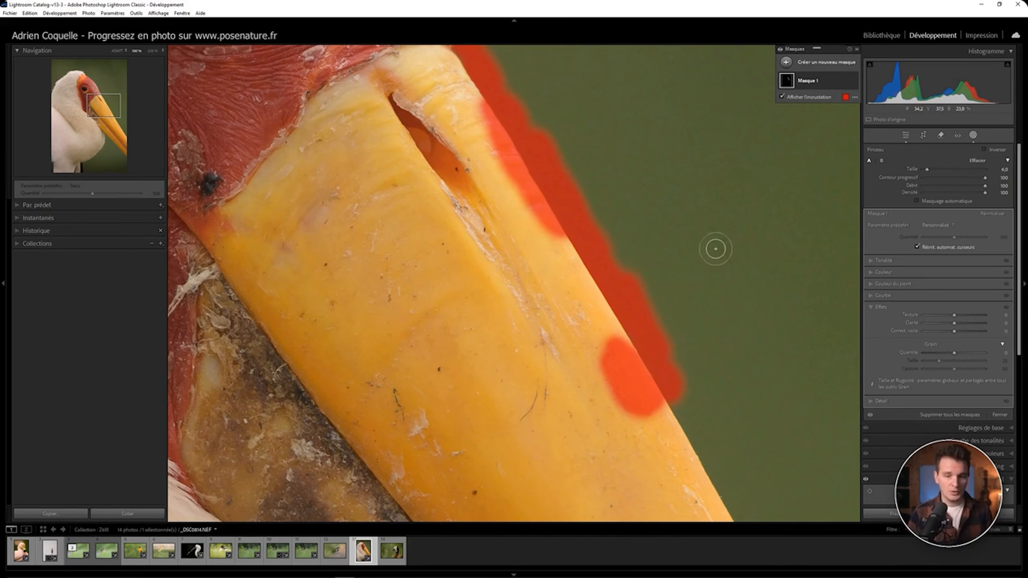
Step: Switch the brush to erase mode, enlarge it, and erase the mask spill from the beak
click(836, 83)
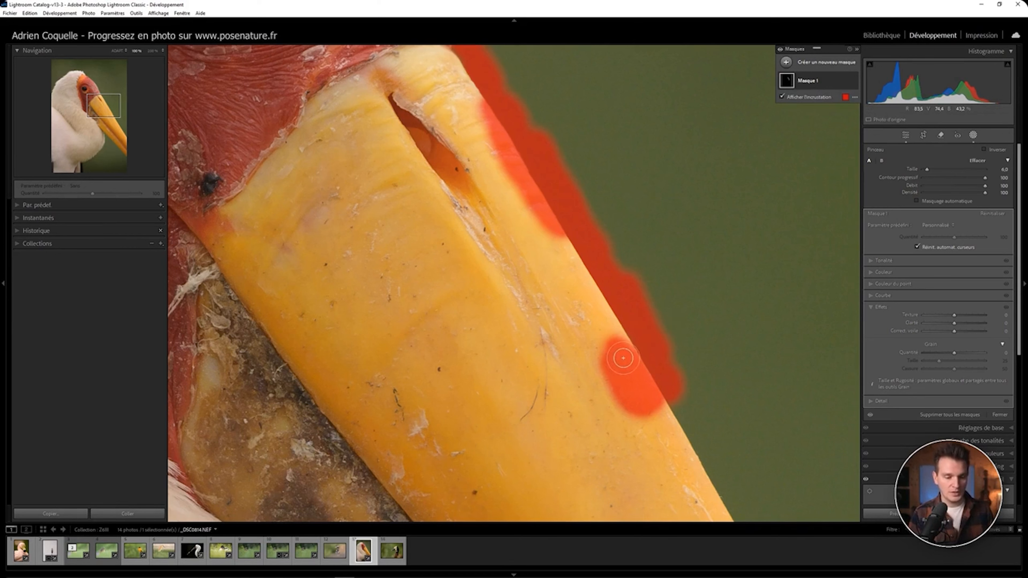
key(alt)
scroll(613, 367, up, 4)
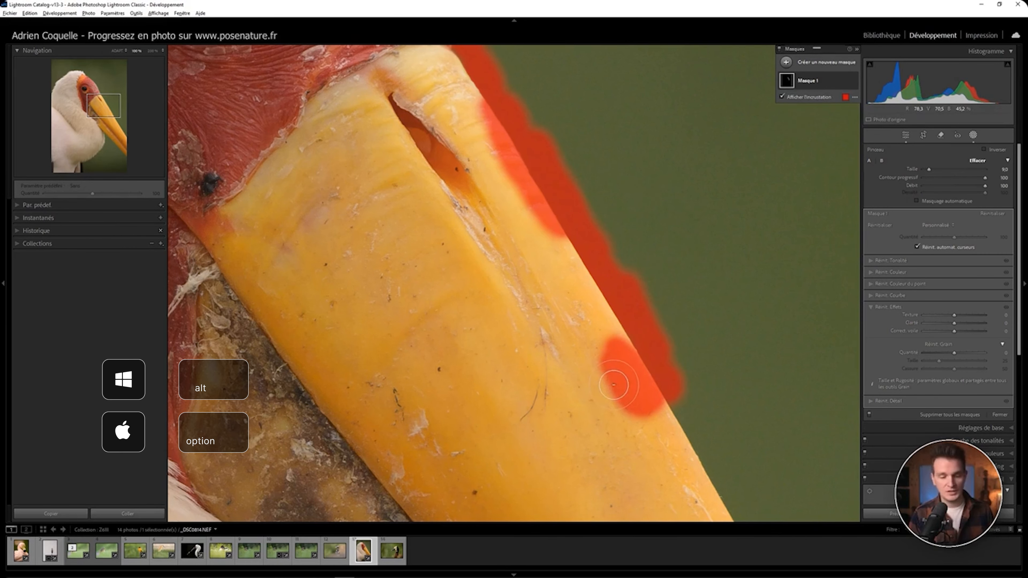
mouse_move(595, 358)
mouse_down()
mouse_move(601, 336)
mouse_move(657, 413)
mouse_move(590, 321)
mouse_up()
mouse_move(558, 256)
mouse_down()
mouse_move(522, 170)
mouse_move(571, 243)
mouse_move(538, 187)
mouse_move(567, 243)
mouse_move(552, 203)
mouse_move(559, 225)
mouse_move(539, 199)
mouse_up()
key(ctrl+z)
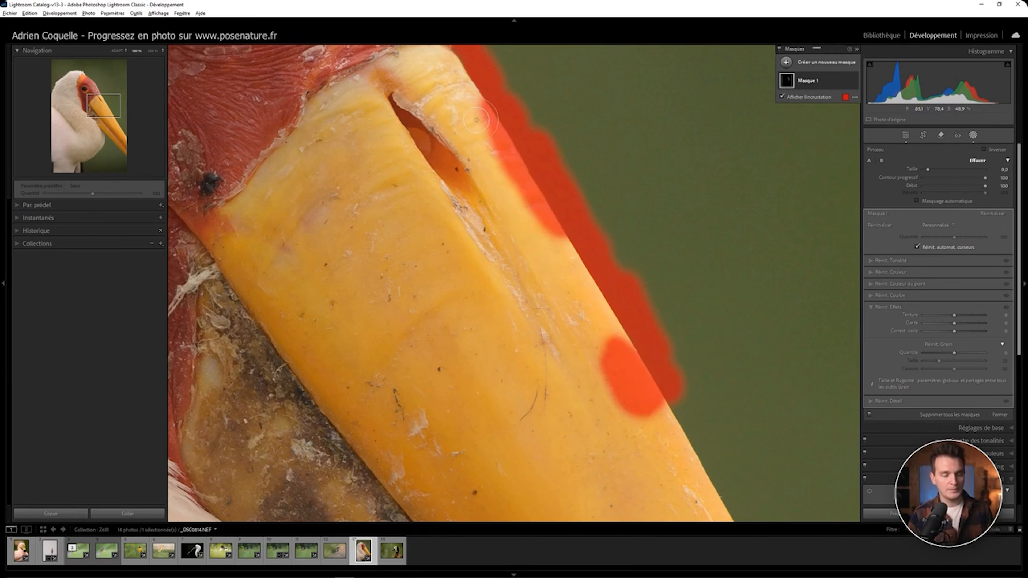
mouse_move(474, 114)
mouse_down()
mouse_move(533, 211)
mouse_move(477, 113)
mouse_move(510, 152)
mouse_move(557, 243)
mouse_move(538, 207)
mouse_up()
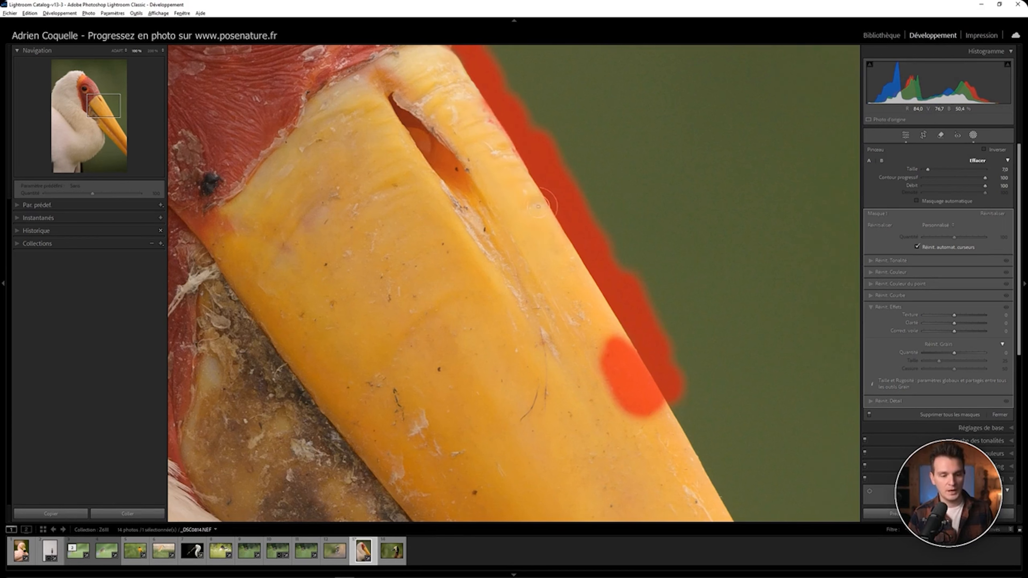
mouse_move(607, 344)
mouse_down()
mouse_move(640, 403)
mouse_move(605, 337)
mouse_move(666, 397)
mouse_move(614, 336)
mouse_up()
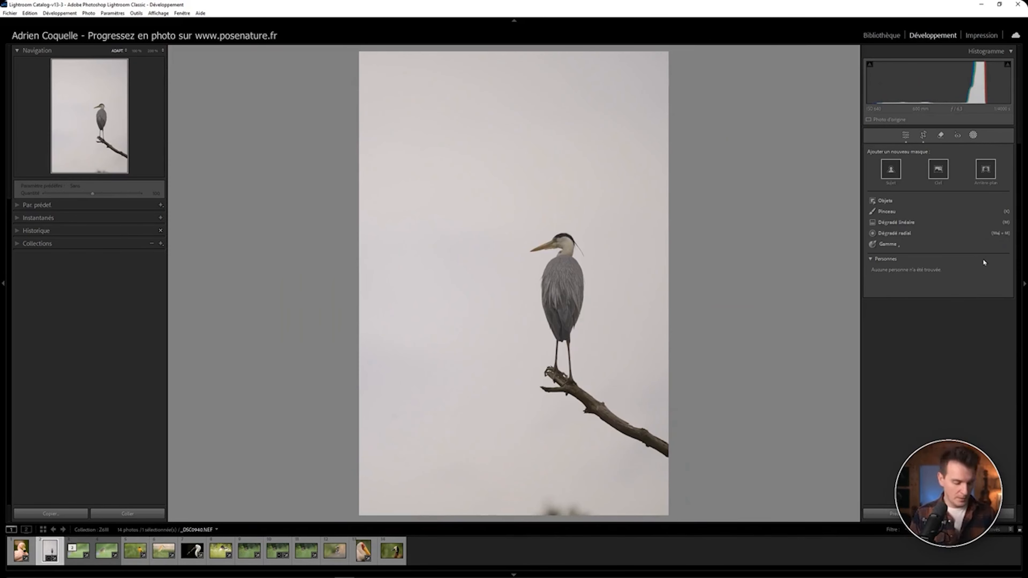
Step: Open the Remove tool on the heron photo and remove the dark spot at the bottom edge
click(941, 136)
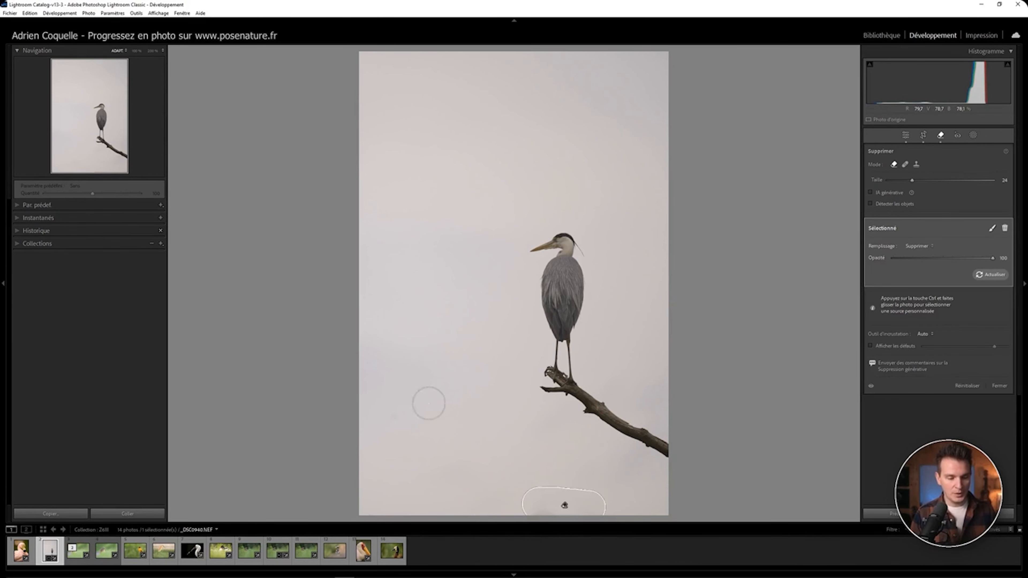
click(542, 456)
scroll(570, 465, down, 5)
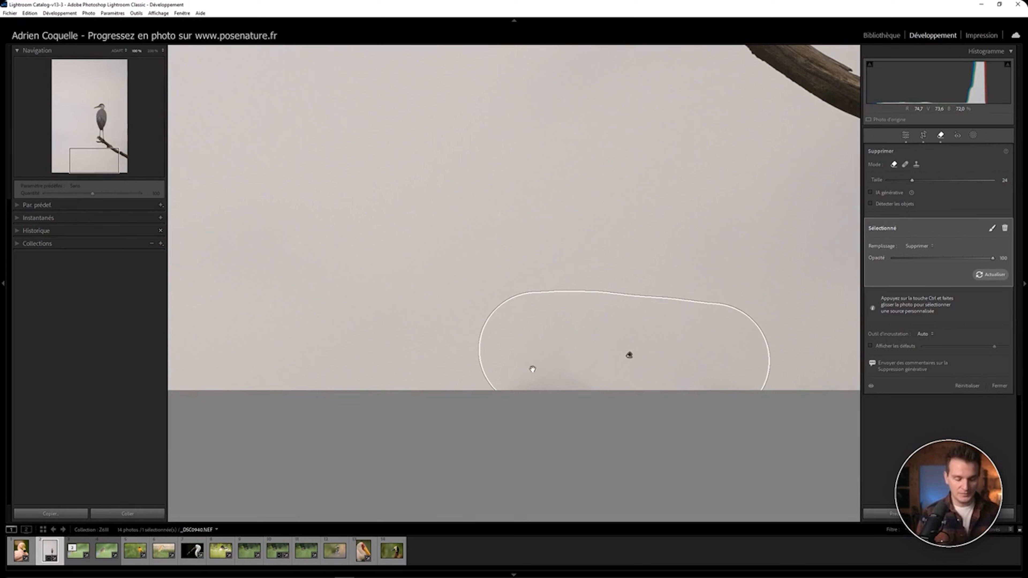
Step: Hide the tool overlay, paint a new removal stroke over the remaining spot, and show the overlay again
key(h)
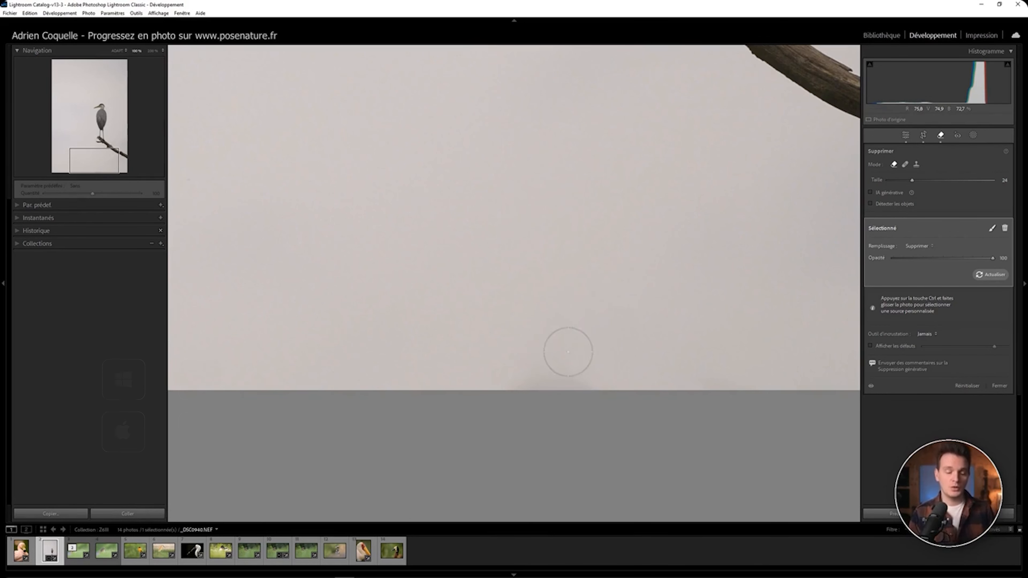
drag(549, 361, 601, 369)
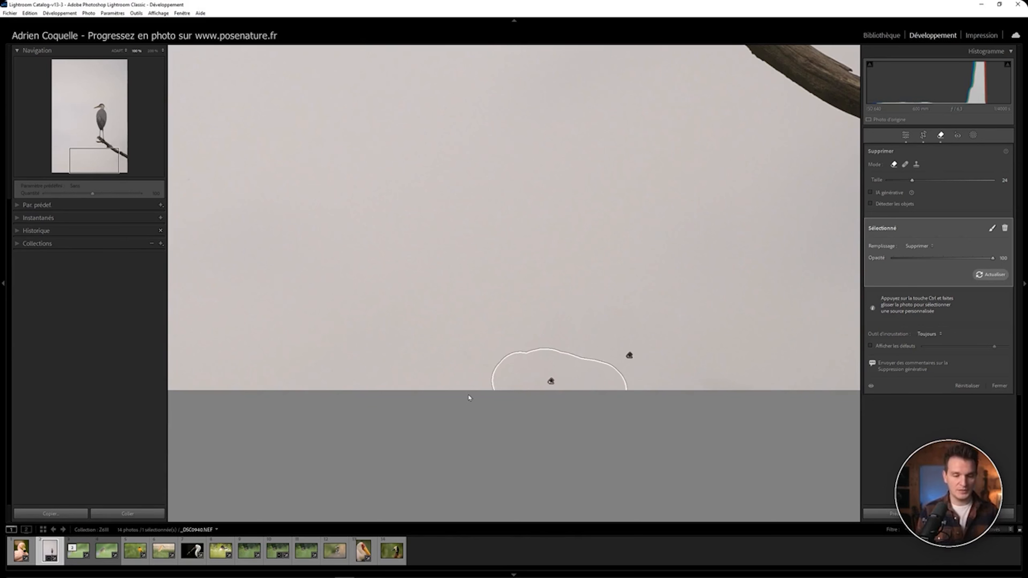
key(h)
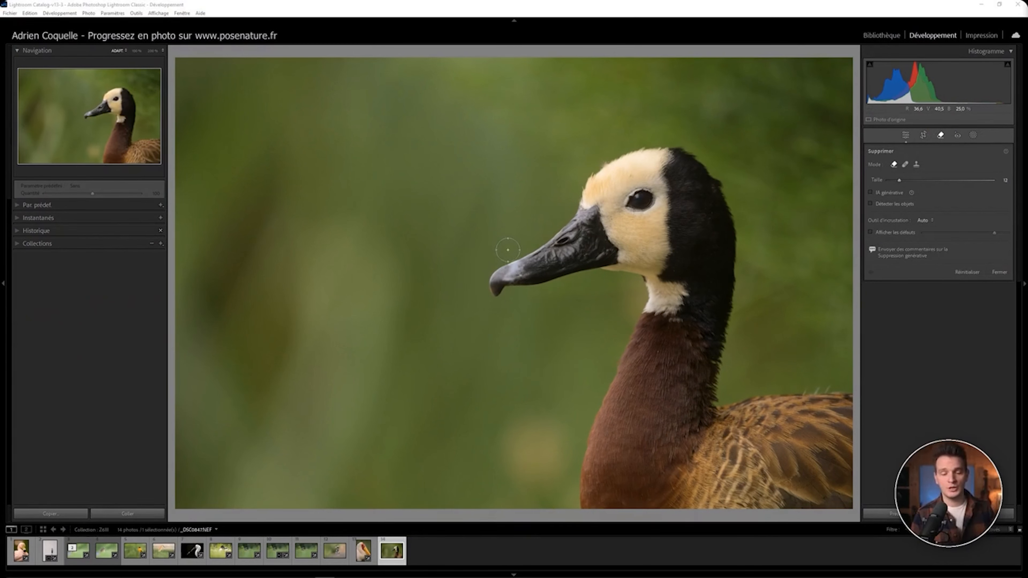
Step: Open masking on the duck photo, paint a brush mask in front of the beak, and close masking
key(shift+w)
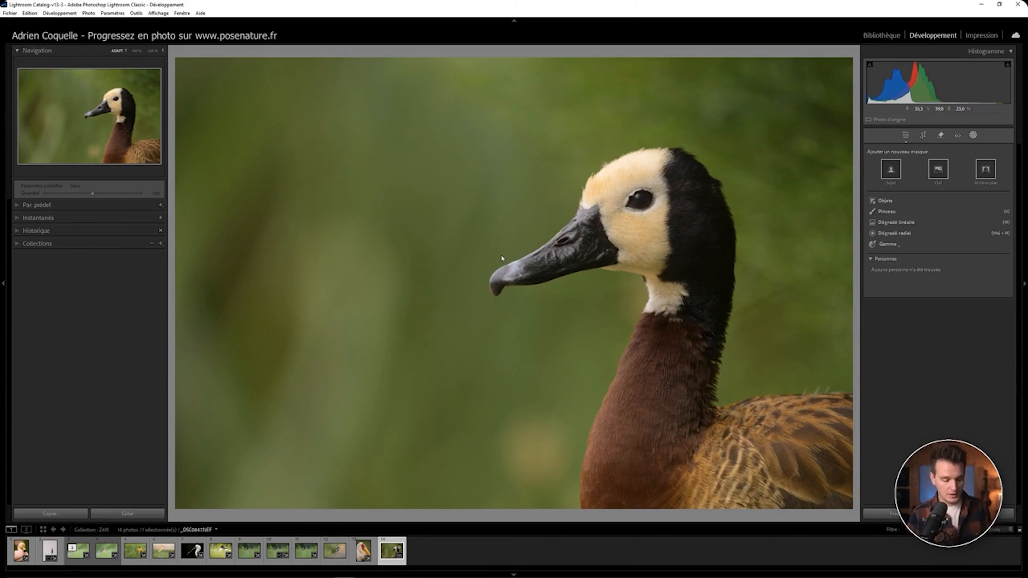
key(k)
mouse_move(489, 259)
mouse_down()
mouse_move(558, 219)
mouse_move(541, 230)
mouse_move(568, 196)
mouse_move(545, 225)
mouse_move(556, 202)
mouse_up()
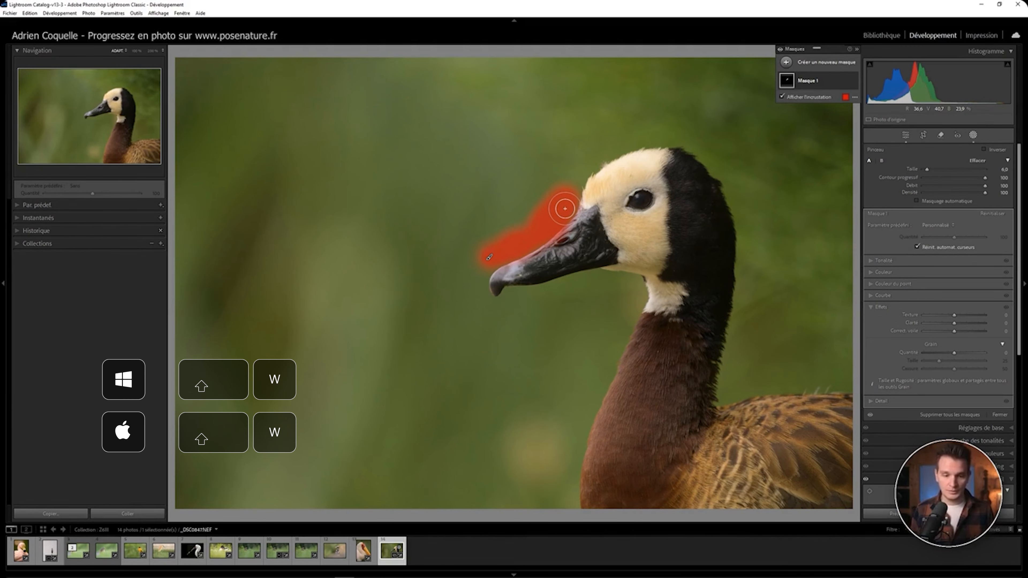
key(shift+w)
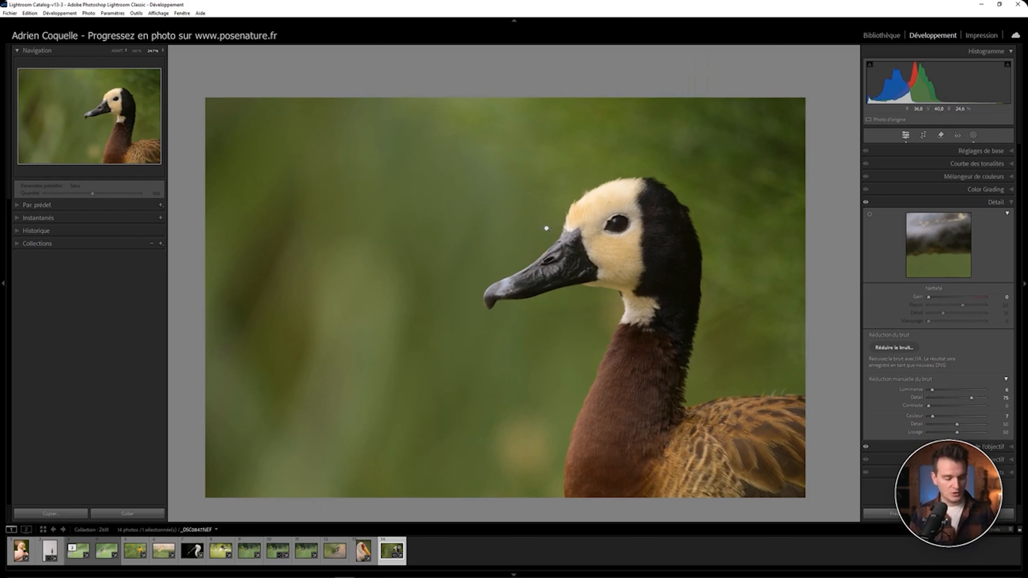
Step: Rotate the duck photo left four times through a full turn, then once to the right
key(ctrl+bracketleft)
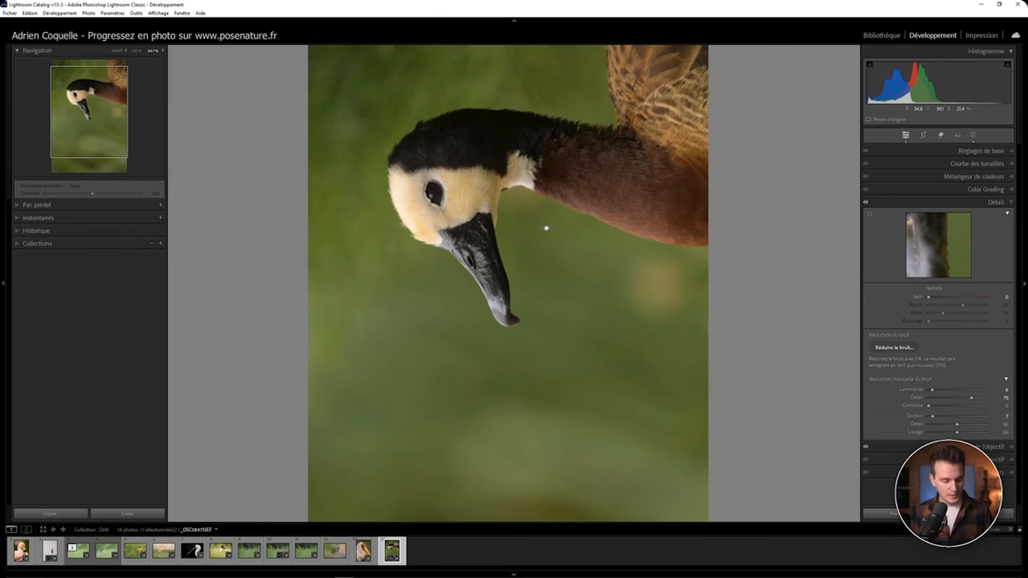
key(ctrl+bracketleft)
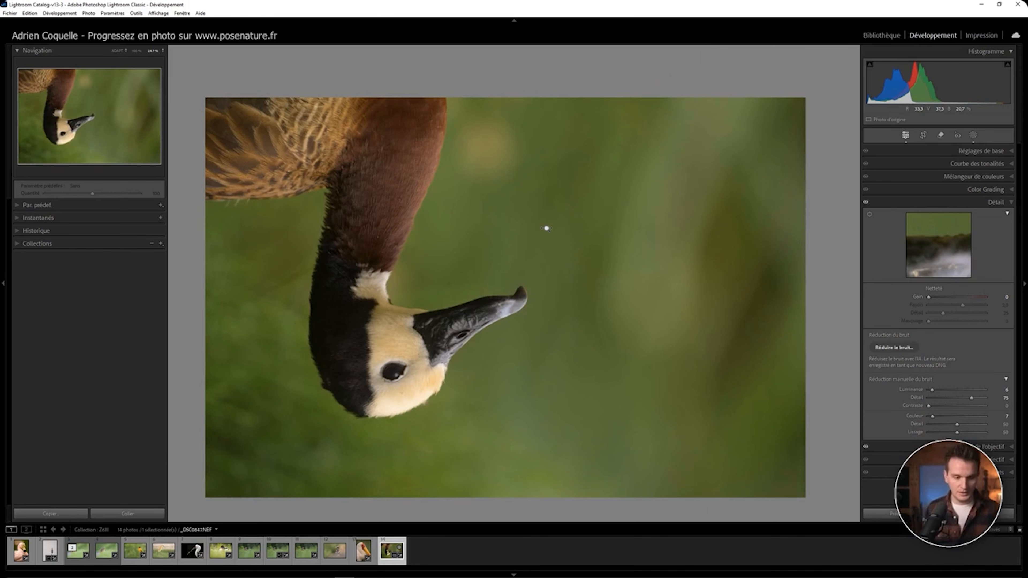
key(ctrl+bracketleft)
key(ctrl+bracketleft)
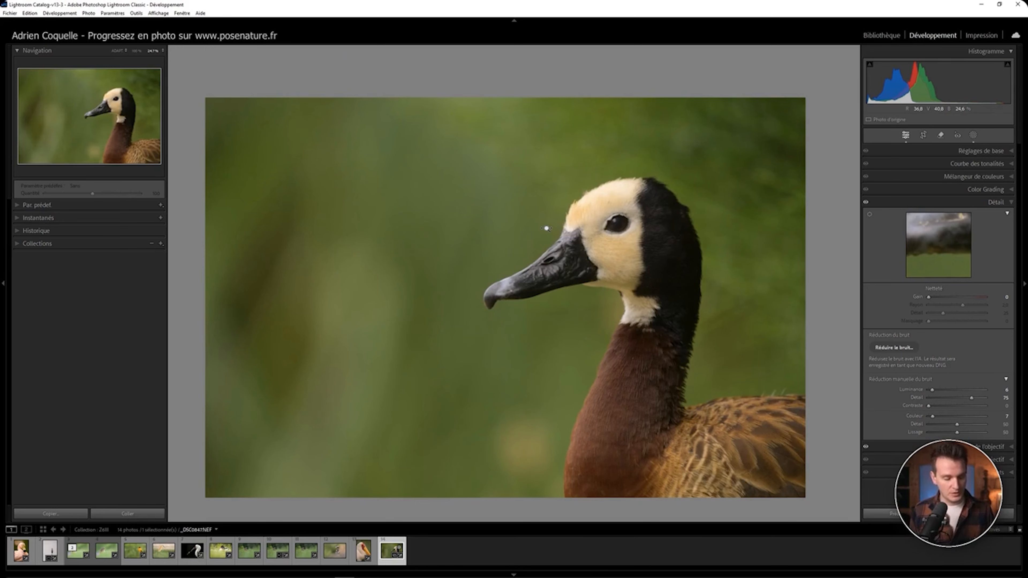
key(ctrl+bracketright)
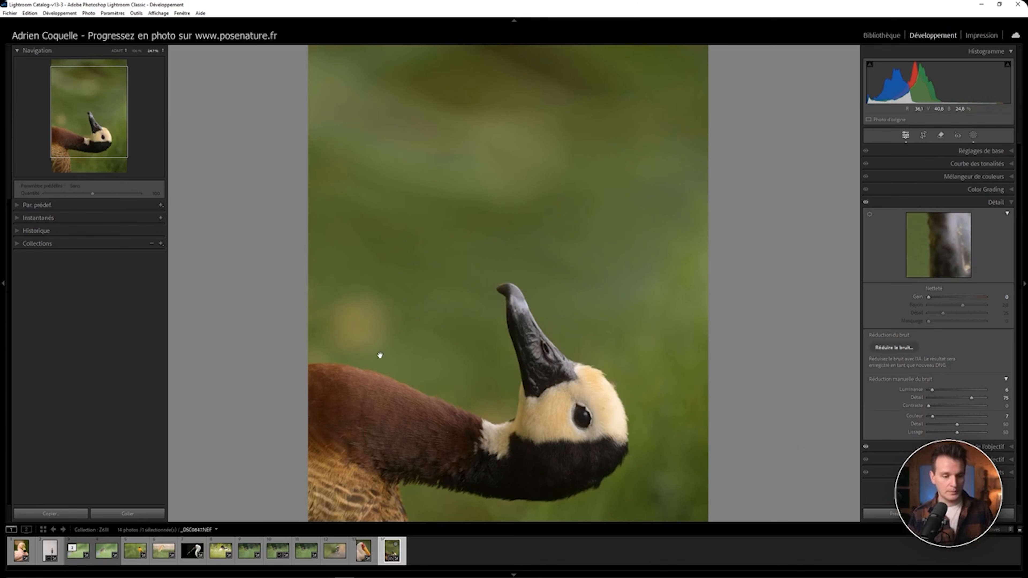
Step: Paint a second brush mask over the duck's back and rotate the photo left again
key(k)
drag(311, 352, 399, 367)
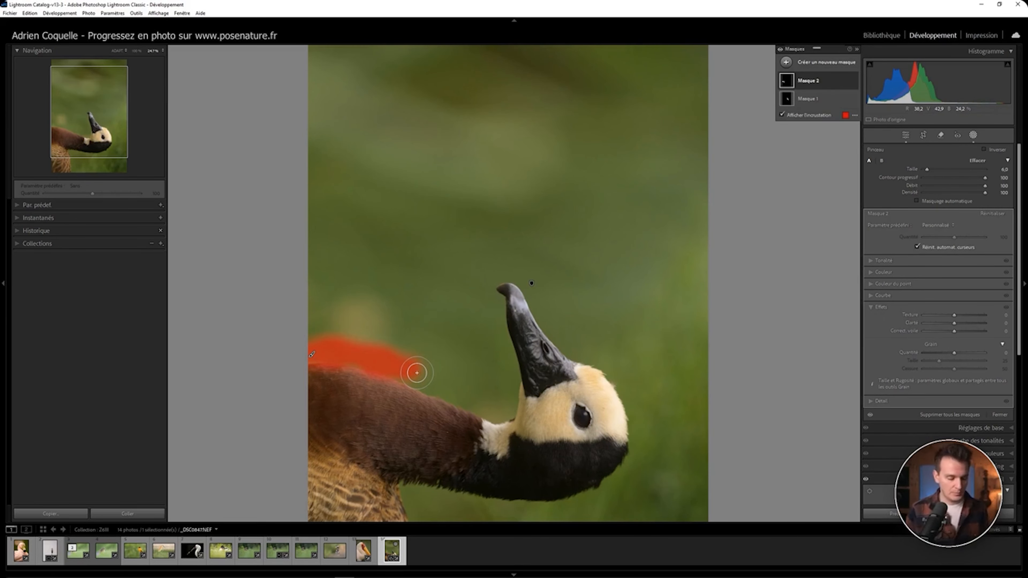
key(ctrl+bracketleft)
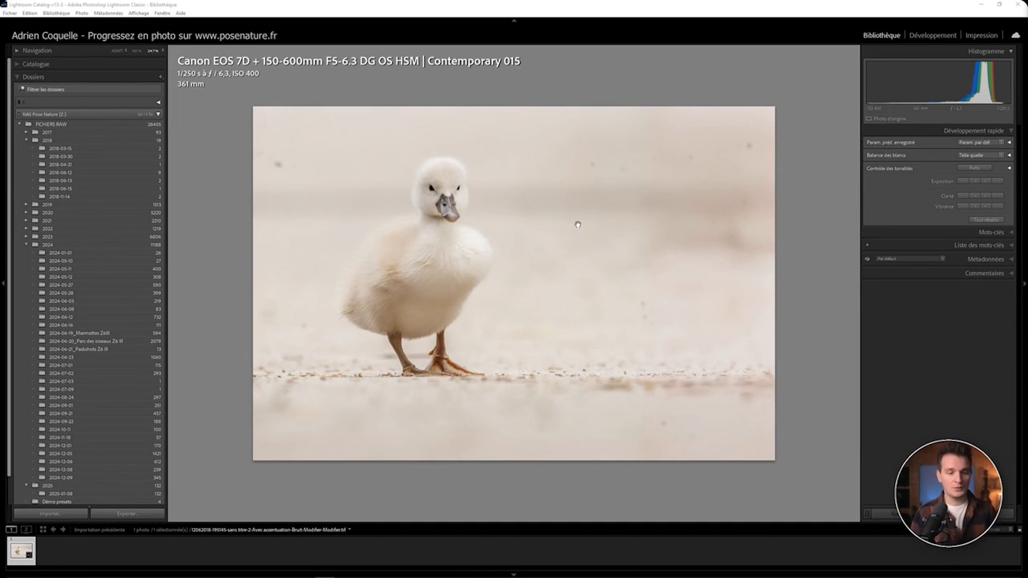
Step: Open the duckling photo in Develop, select the Remove tool at size 18, and remove the upper-left spot
key(d)
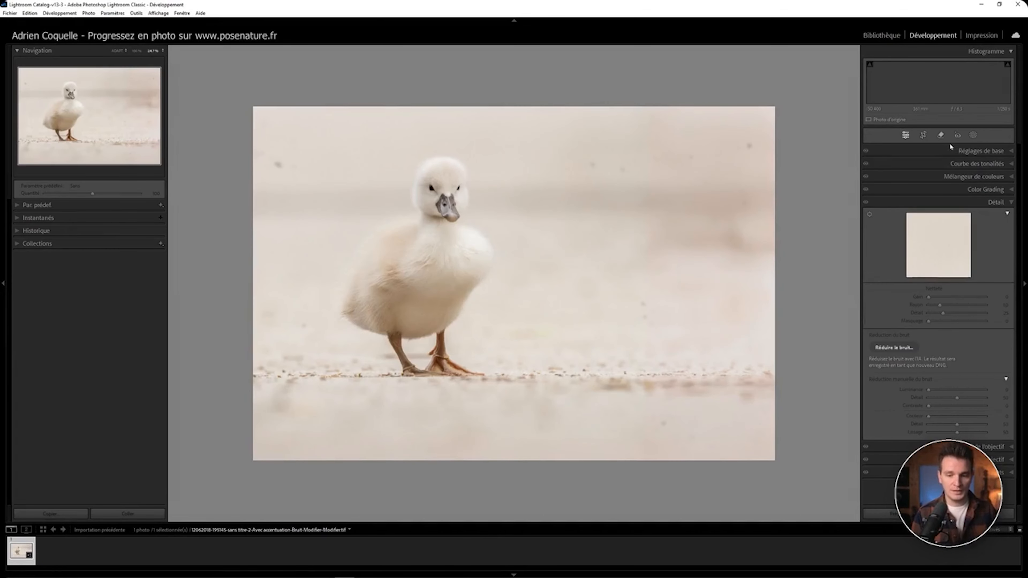
click(940, 135)
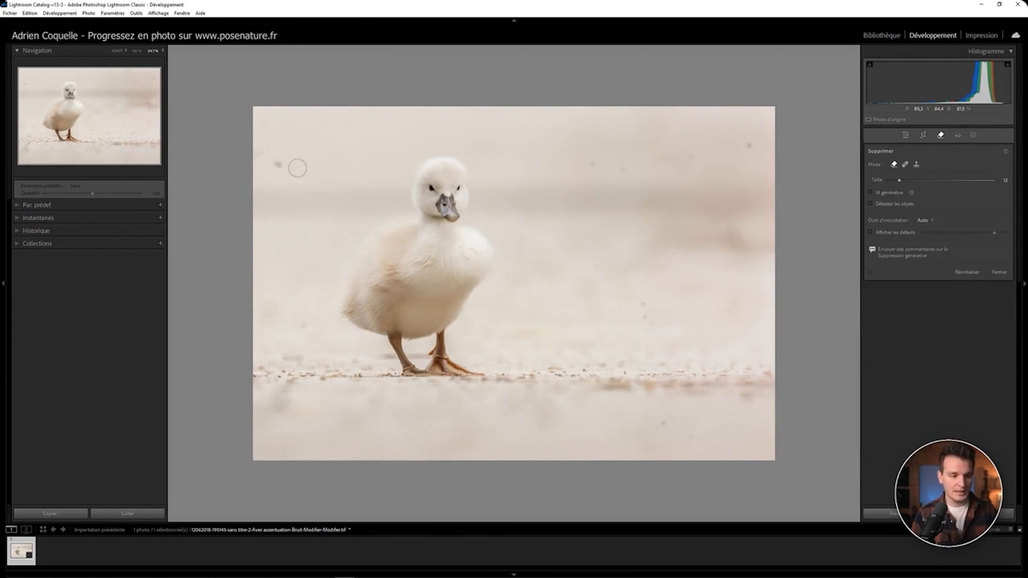
scroll(275, 166, up, 3)
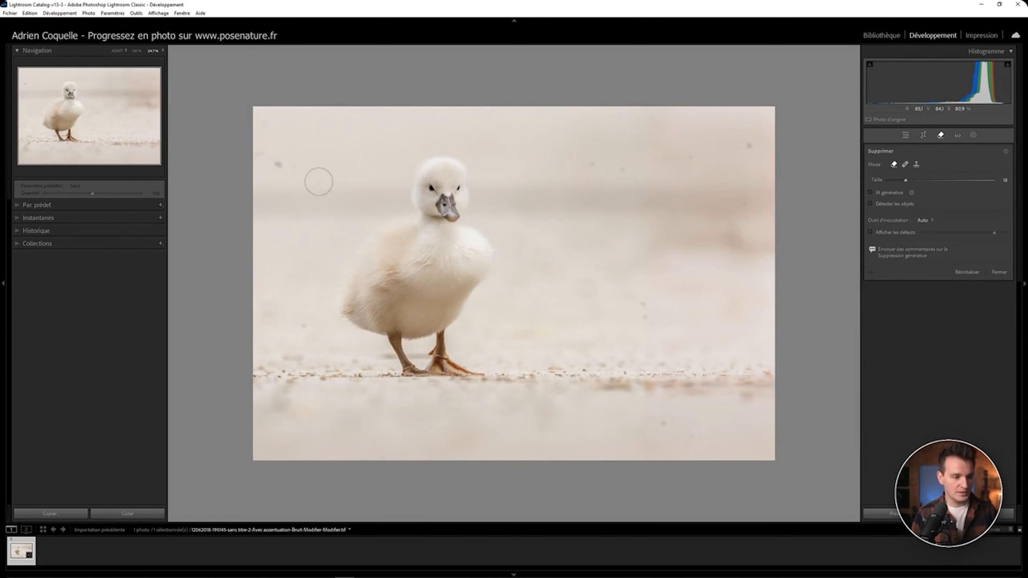
click(277, 164)
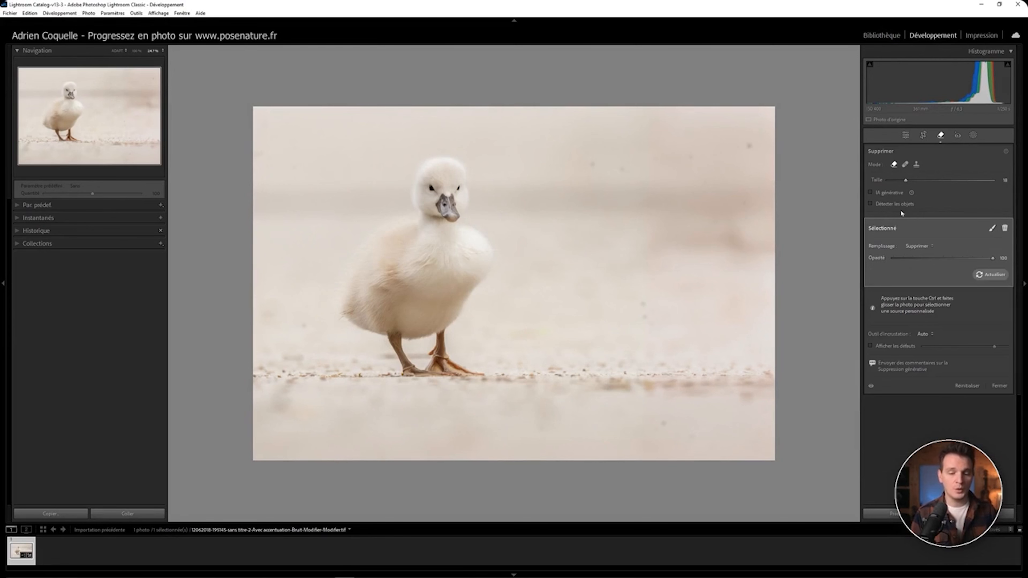
Step: Turn on spot visualization and raise its threshold
click(871, 346)
drag(937, 346, 998, 348)
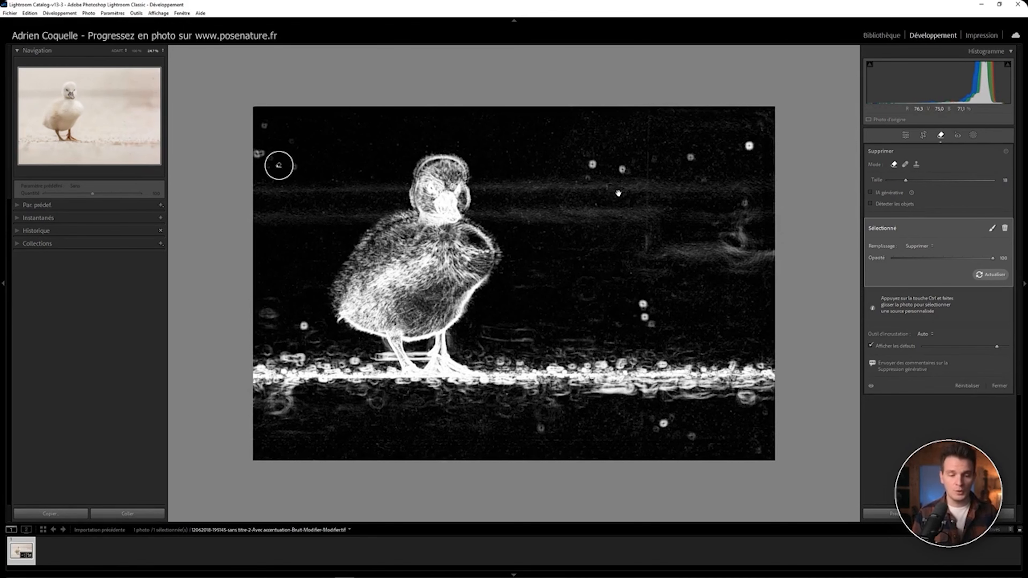
Step: Zoom into the background, enlarge the Remove brush to 29, and remove a dust spot
click(137, 51)
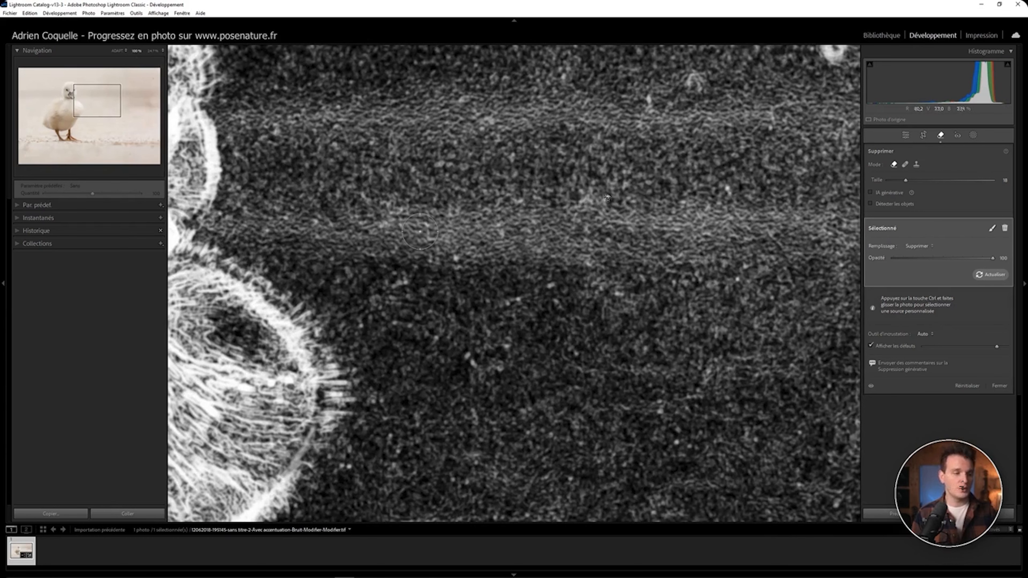
drag(599, 236, 417, 404)
drag(568, 207, 474, 321)
scroll(441, 310, up, 5)
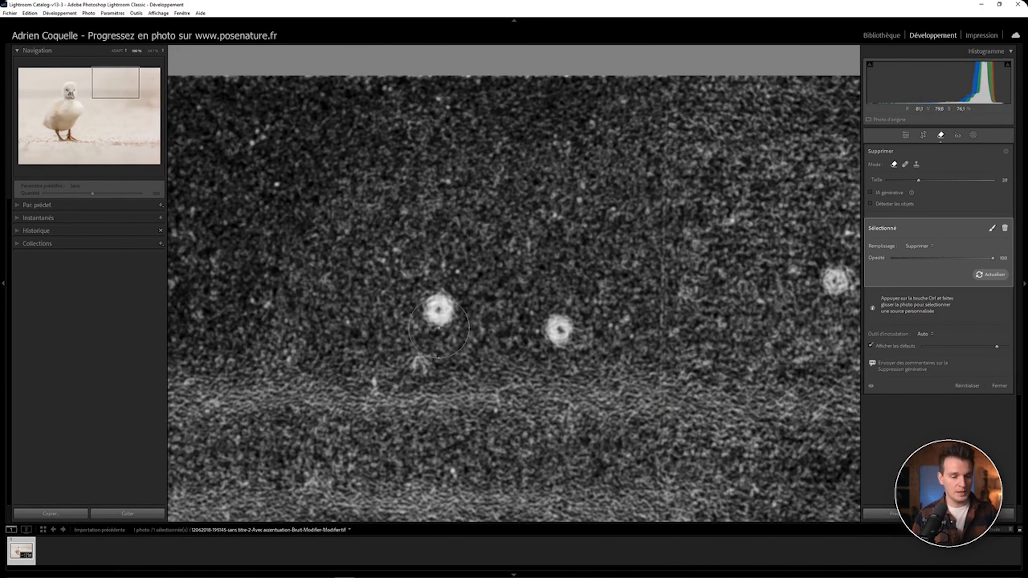
click(440, 311)
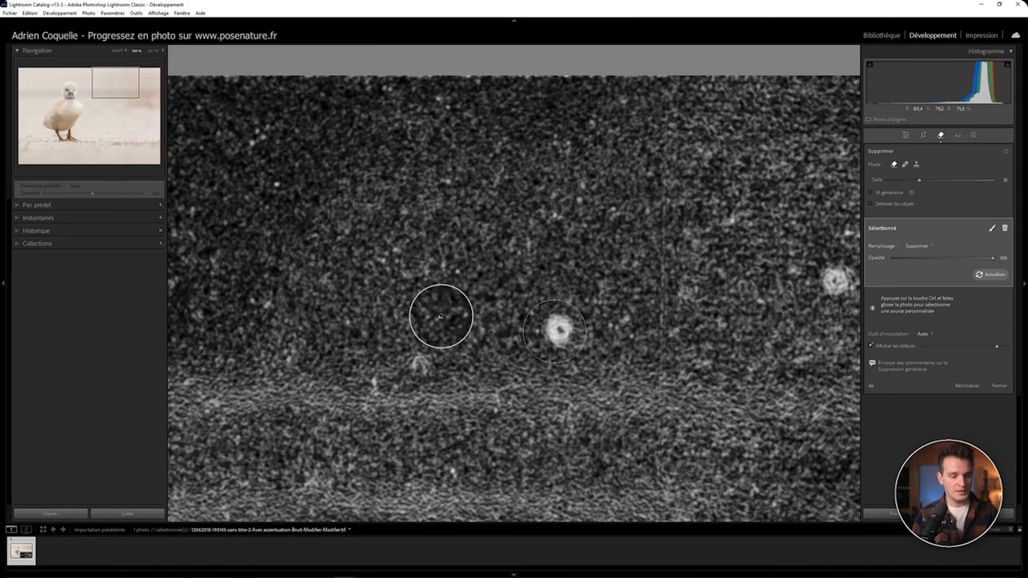
Step: Reposition the removal sources and remove two more dust spots in the zoomed background
mouse_move(591, 381)
mouse_down()
mouse_move(555, 303)
mouse_move(461, 255)
mouse_up()
drag(524, 407, 485, 426)
drag(479, 362, 507, 395)
drag(365, 365, 411, 272)
mouse_move(611, 417)
mouse_down()
mouse_move(527, 300)
mouse_move(437, 251)
mouse_up()
click(542, 329)
click(546, 387)
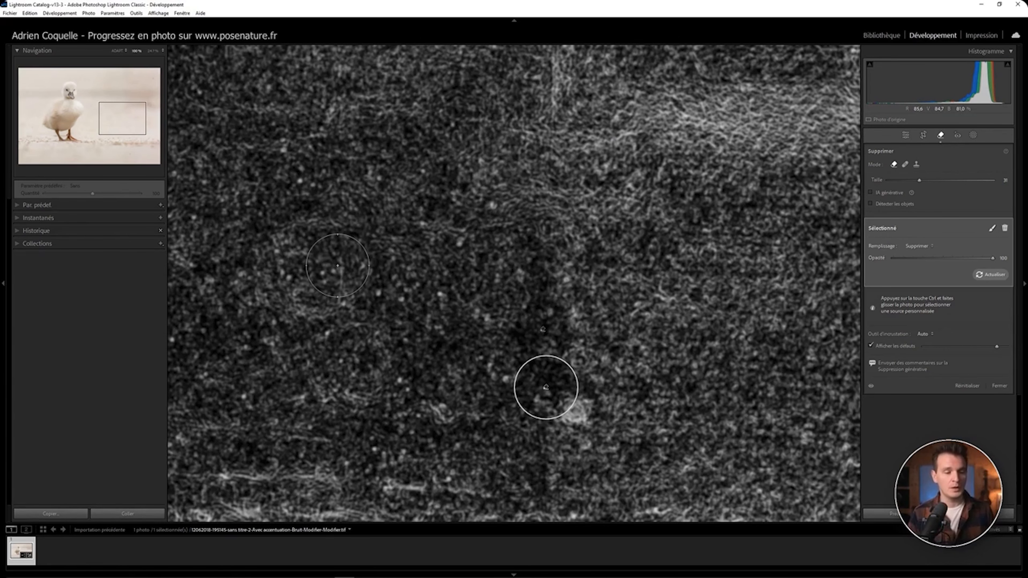
Step: Zoom to 100% and page through the photo section by section from the top-left corner to inspect it for spots
key(z)
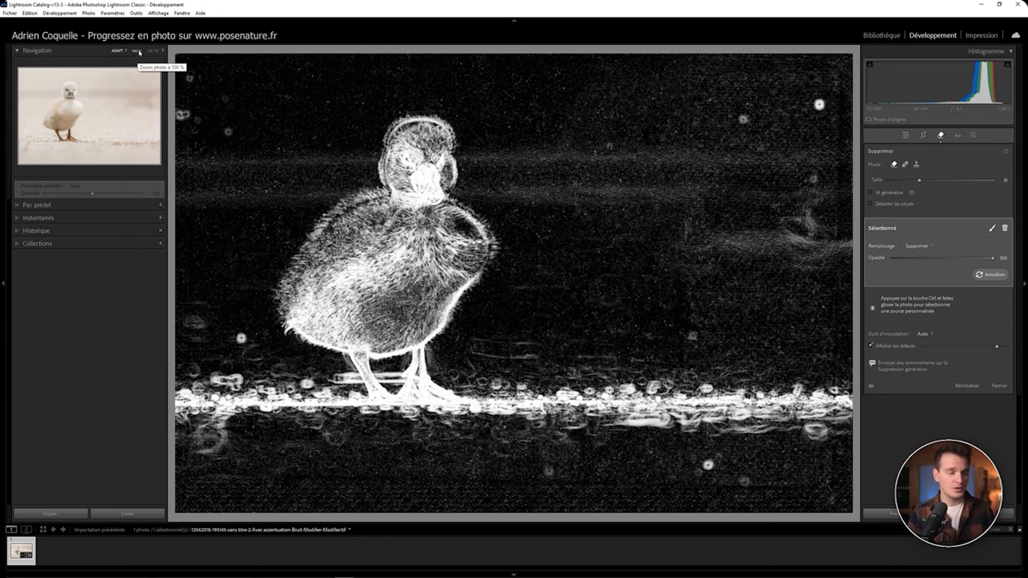
click(138, 52)
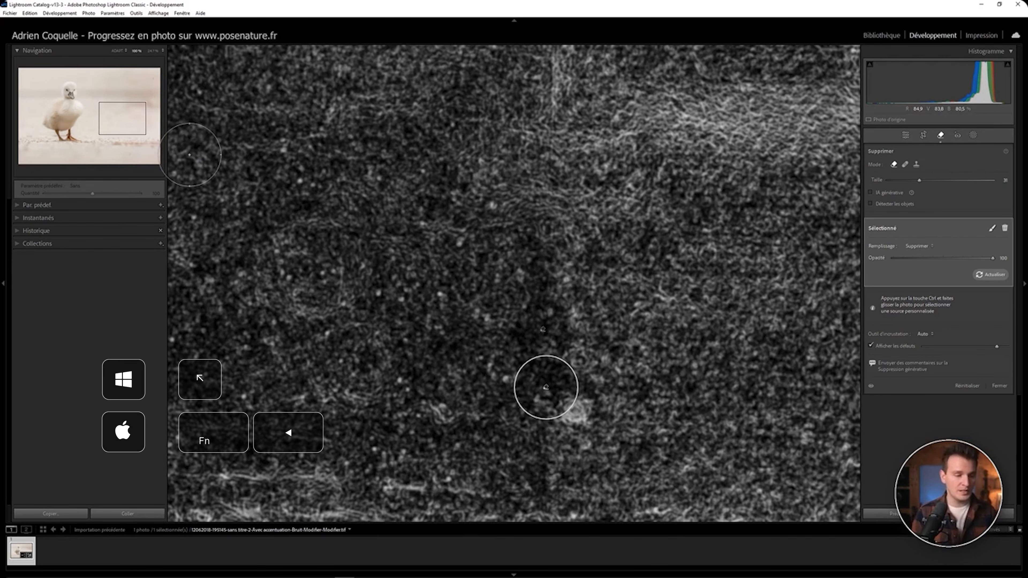
key(Home)
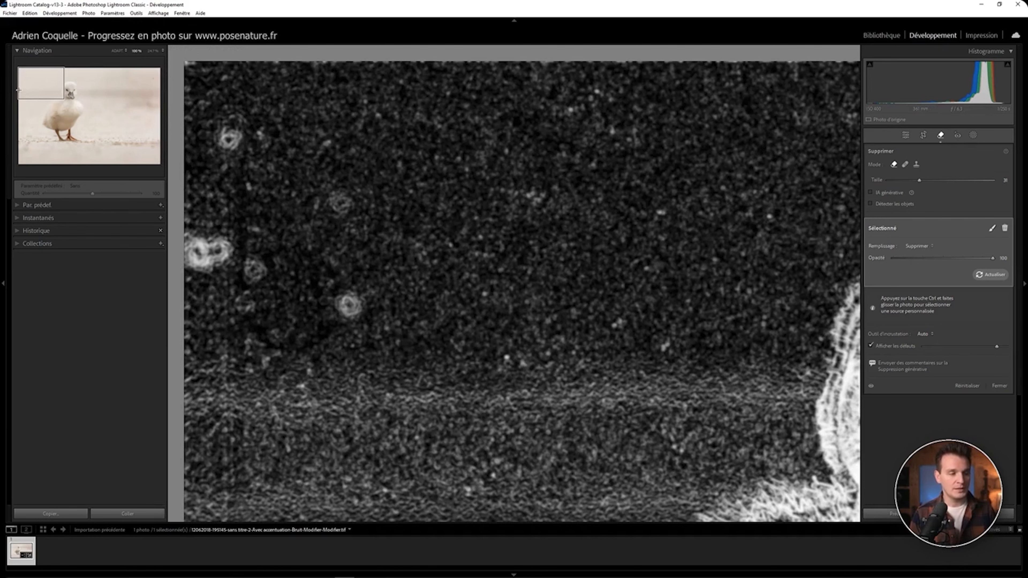
key(Page_Down)
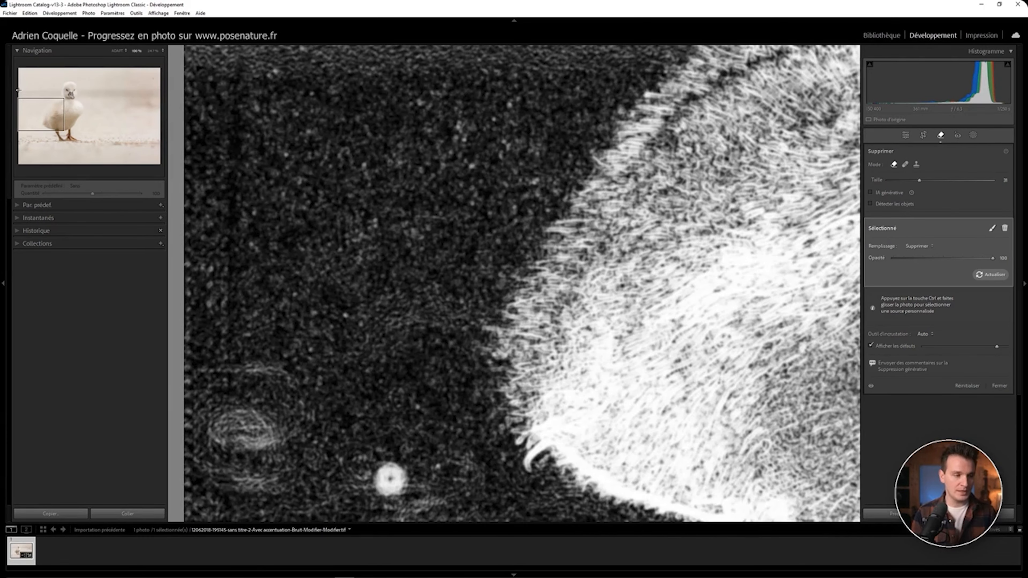
key(Page_Down)
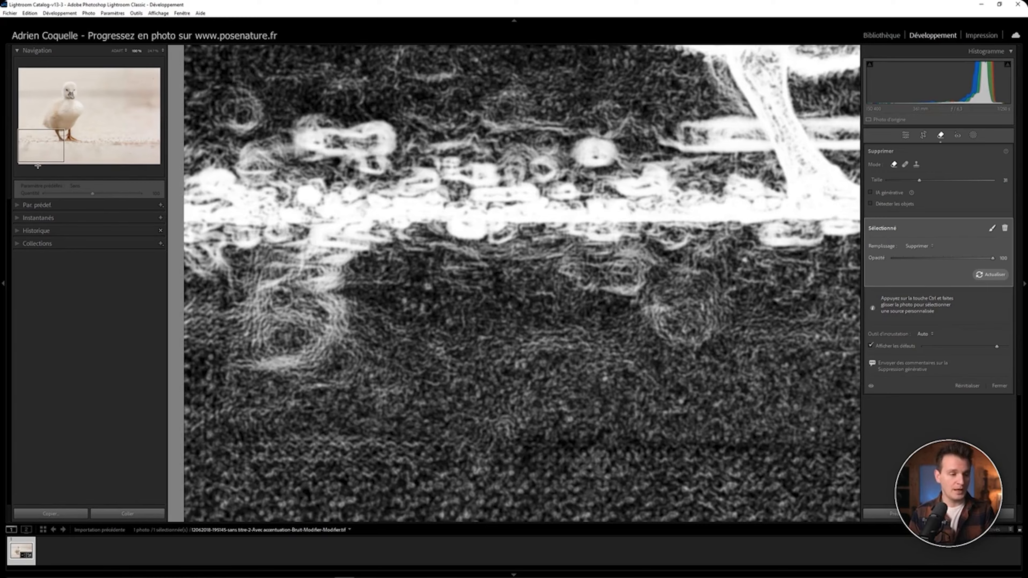
key(Page_Down)
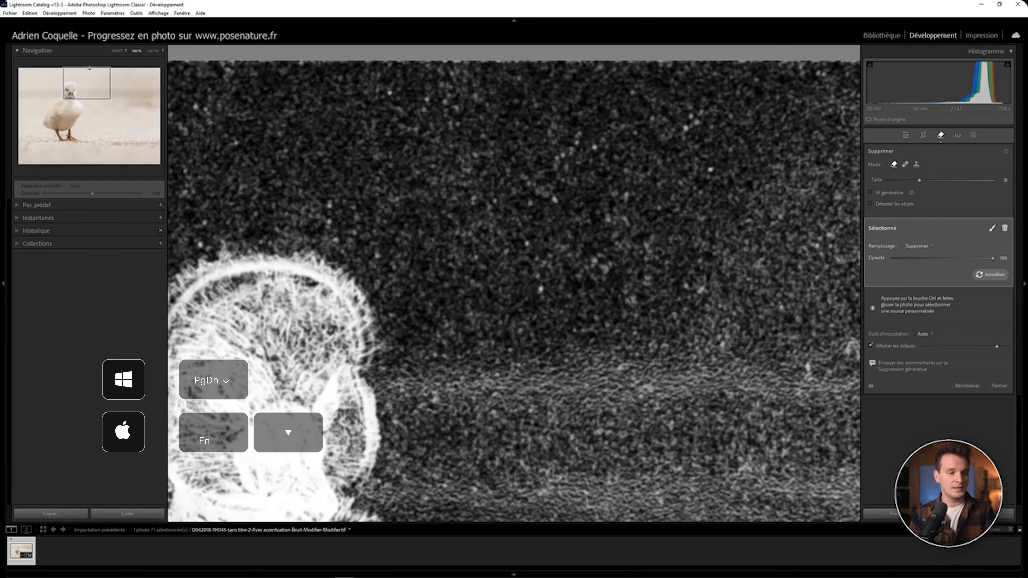
key(Page_Down)
key(Page_Down)
key(Page_Down)
key(Page_Down)
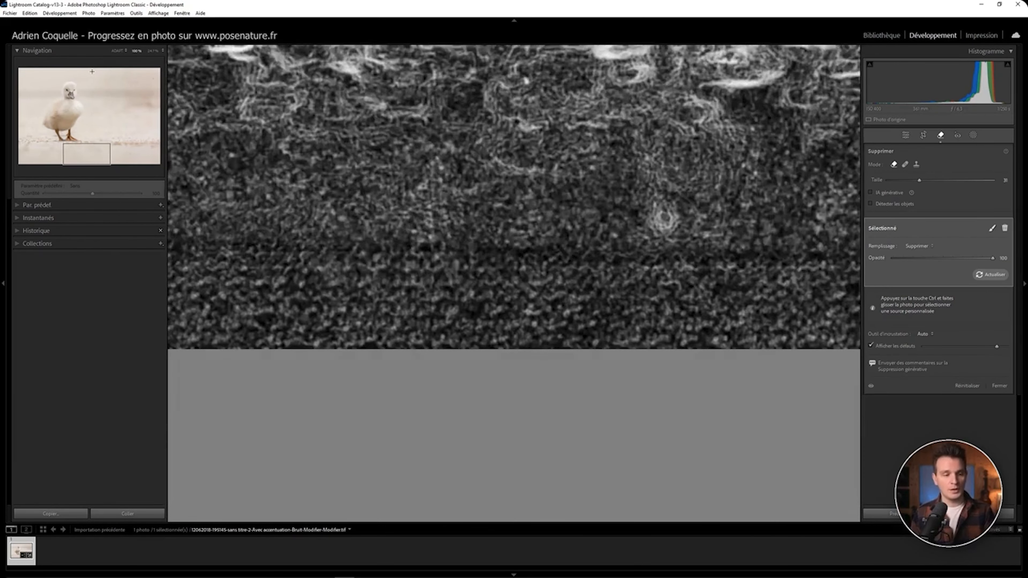
key(Page_Down)
key(Page_Down)
key(Page_Down)
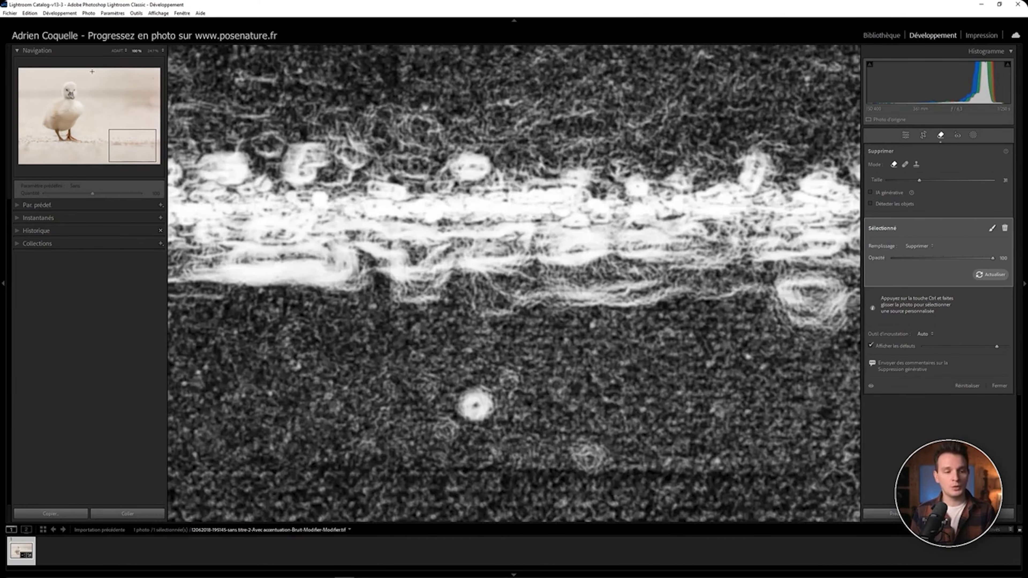
key(Page_Down)
key(Page_Down)
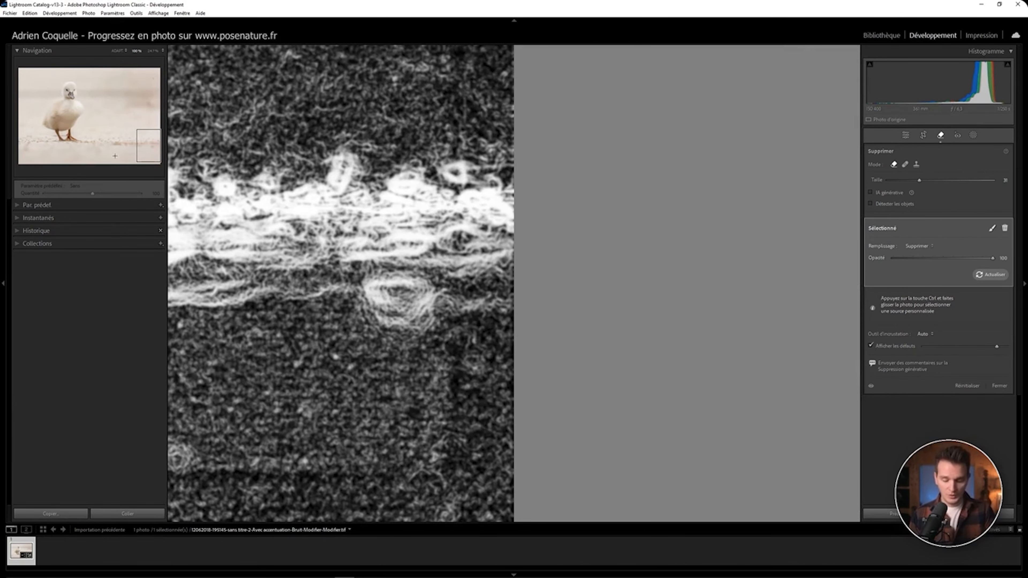
key(Home)
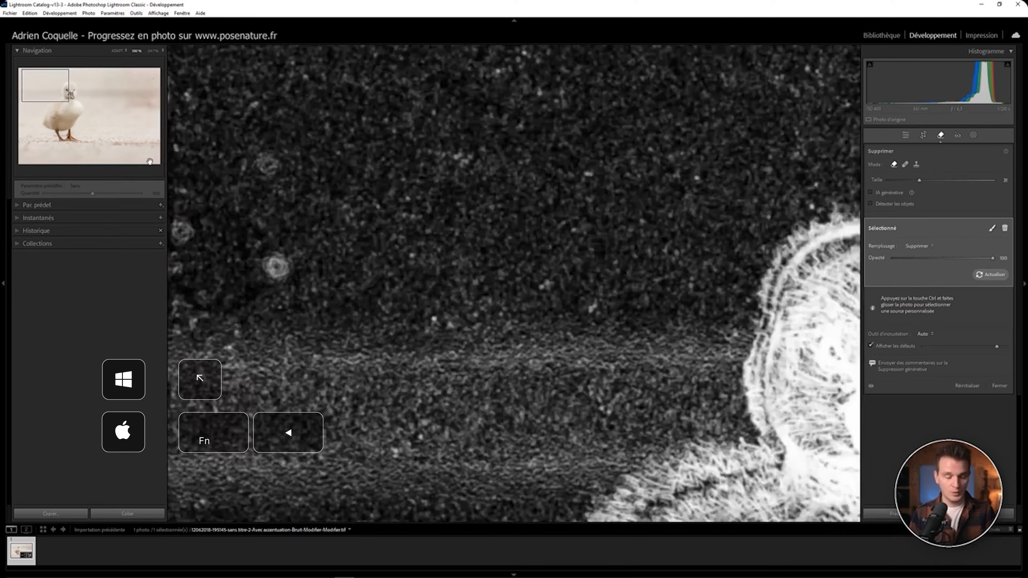
Step: Enlarge the Remove brush to 36 and remove the dust spots in the upper-left background
click(233, 134)
scroll(205, 258, up, 2)
scroll(205, 257, up, 1)
click(202, 253)
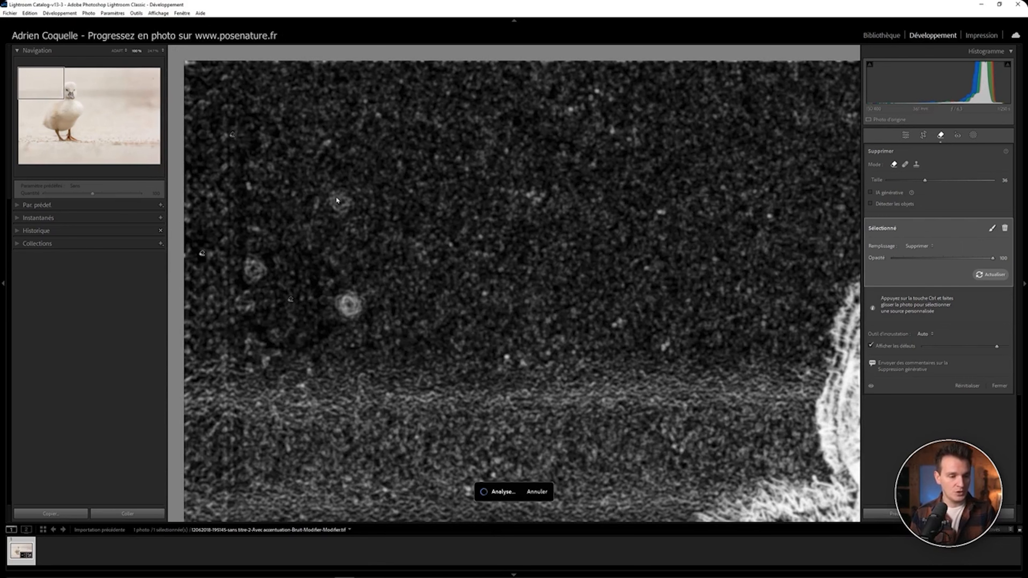
click(344, 205)
click(351, 302)
click(249, 267)
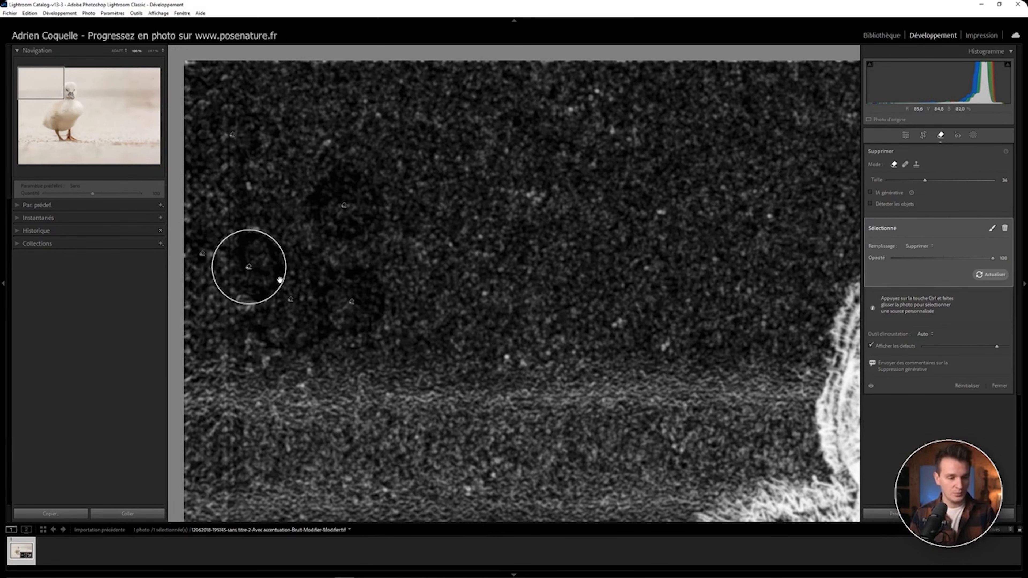
Step: Page down, enlarge the brush to 39, and remove the spot below the duck's breast
key(Page_Down)
scroll(349, 437, up, 3)
click(392, 472)
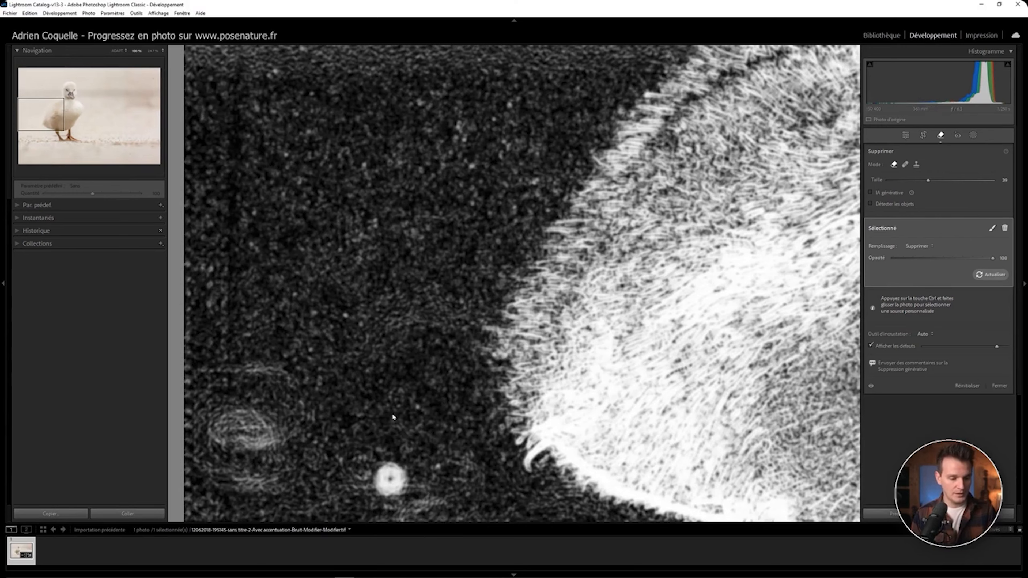
Step: Page onward, reduce the brush to 30, and remove a spot near the ground, moving its source upward
key(Page_Down)
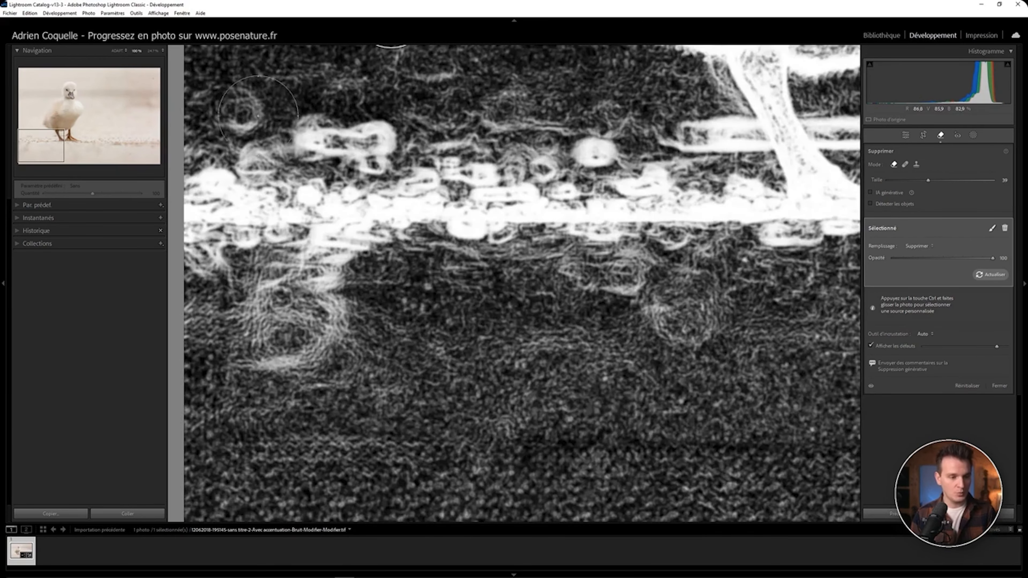
key(Page_Down)
key(Page_Down)
key(Page_Down)
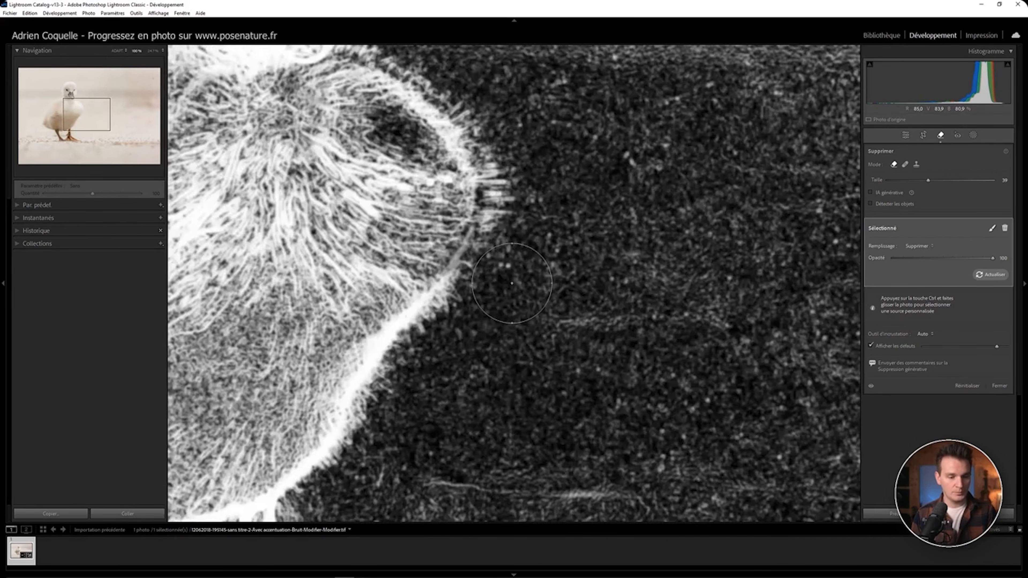
scroll(661, 154, down, 3)
click(661, 154)
key(Page_Down)
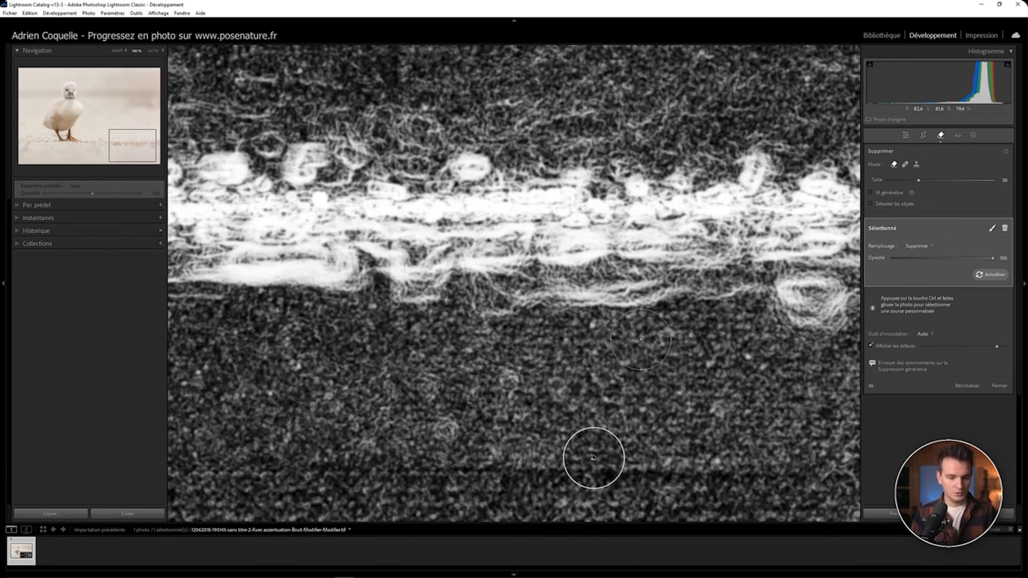
drag(594, 459, 593, 187)
Step: Remove the spot at the photo's right edge and page through the remaining sections
key(Page_Down)
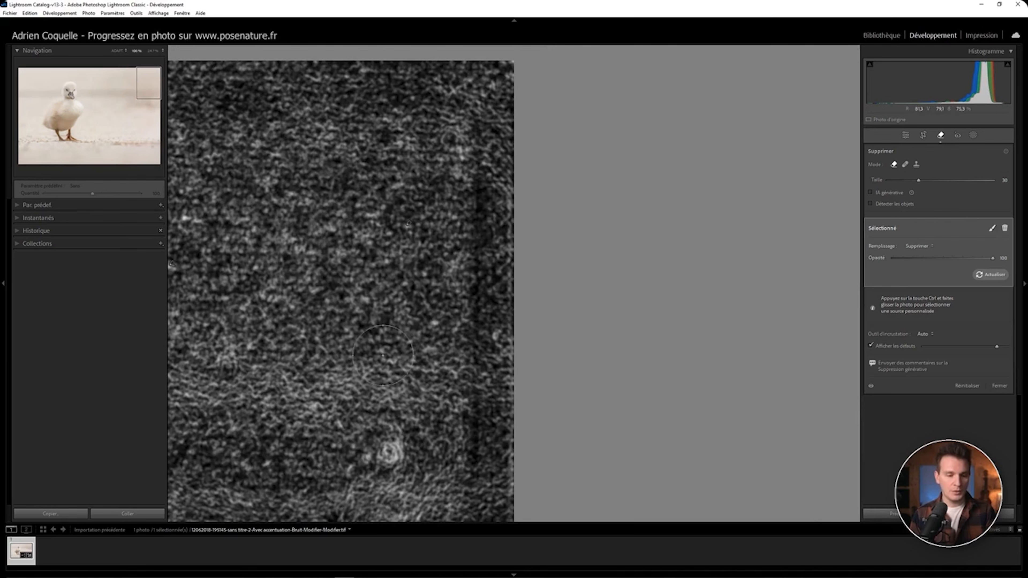
click(389, 453)
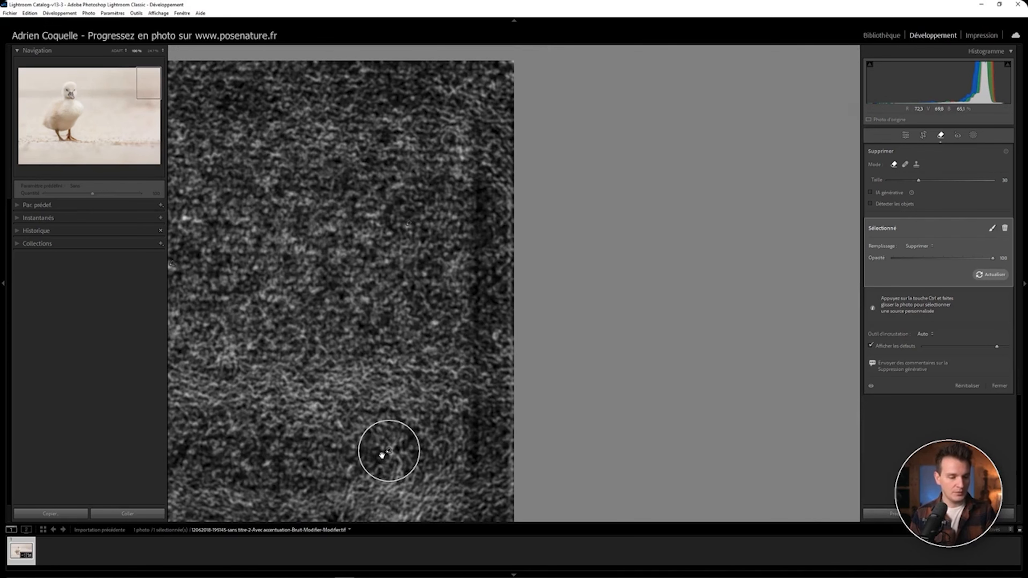
key(Page_Down)
key(Page_Down)
key(Page_Down)
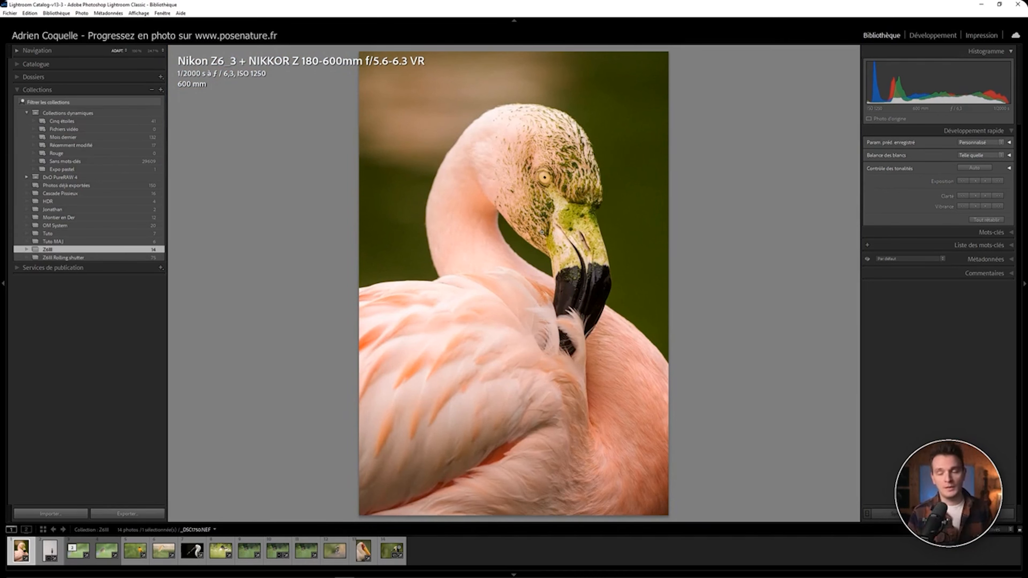
Step: Open the flamingo photo in Adobe Photoshop 2025 through Edit In
right_click(541, 232)
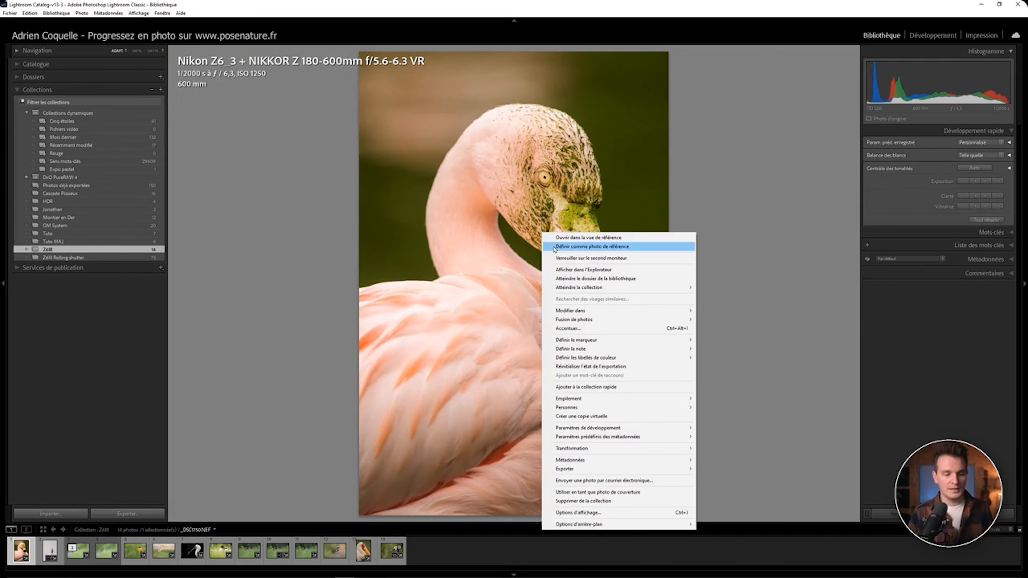
mouse_move(619, 312)
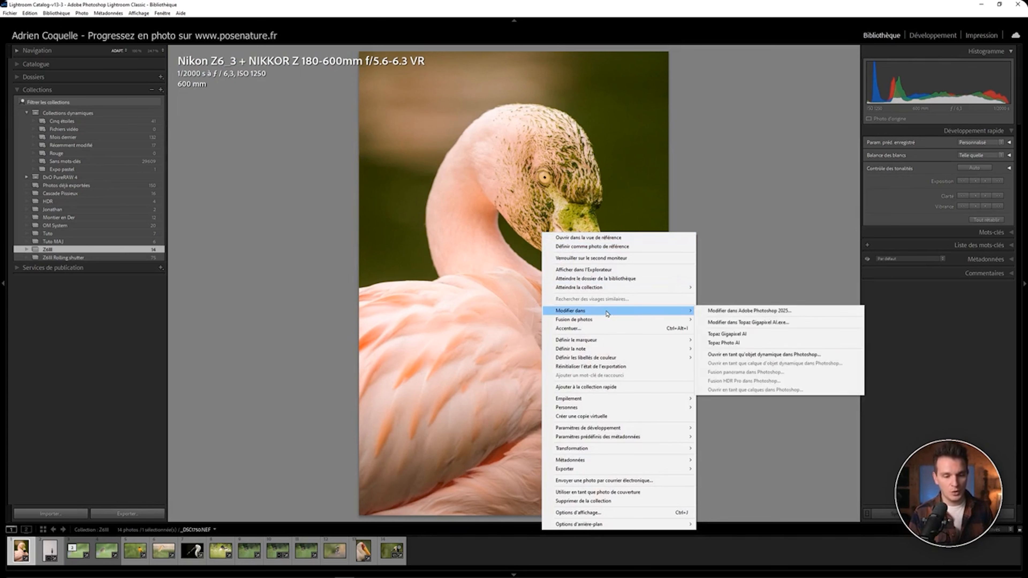
click(721, 310)
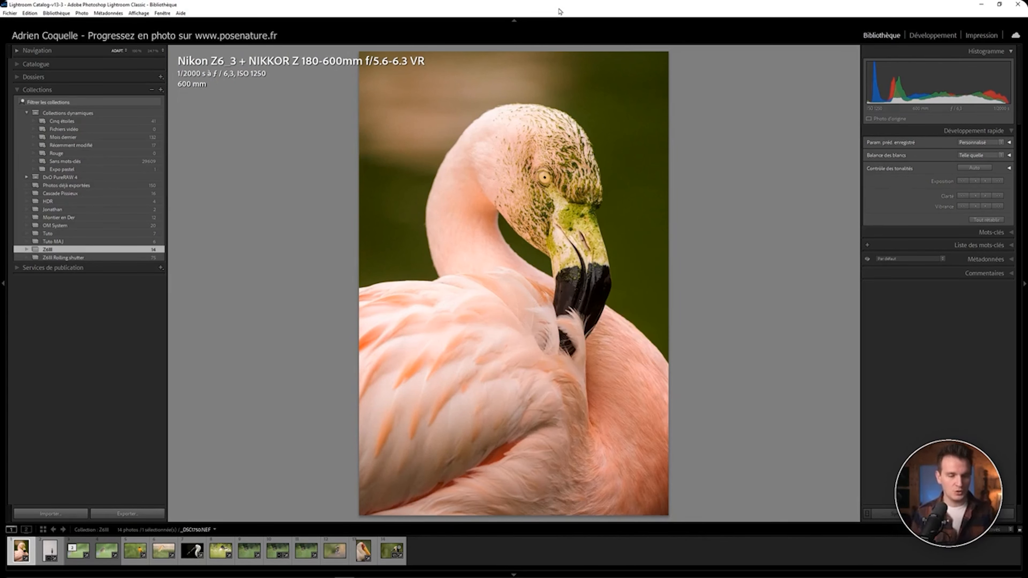
Step: Send the photo to Photoshop with the edit shortcut, open it in Photoshop (Beta), and switch to Photoshop
key(ctrl+e)
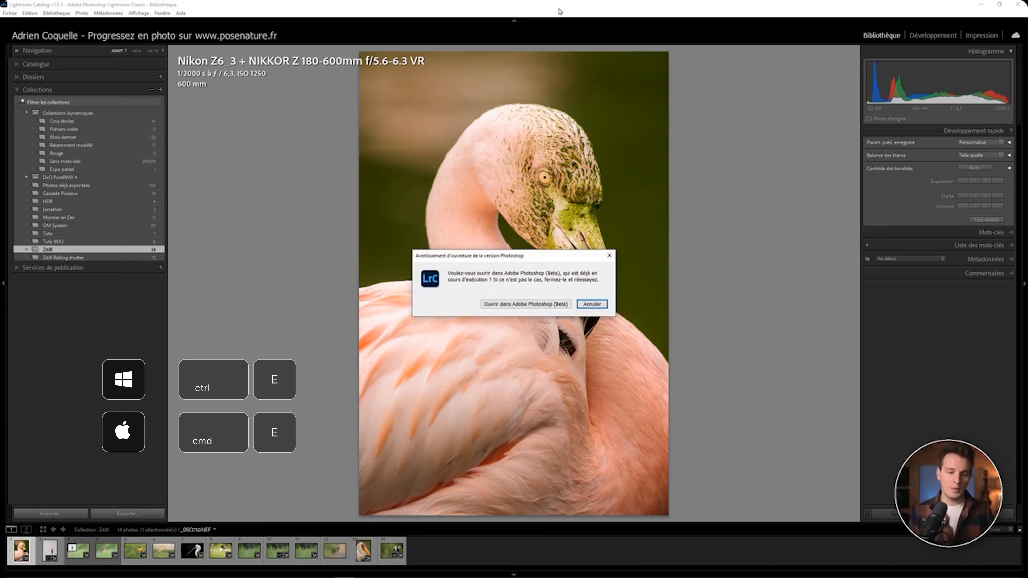
click(534, 306)
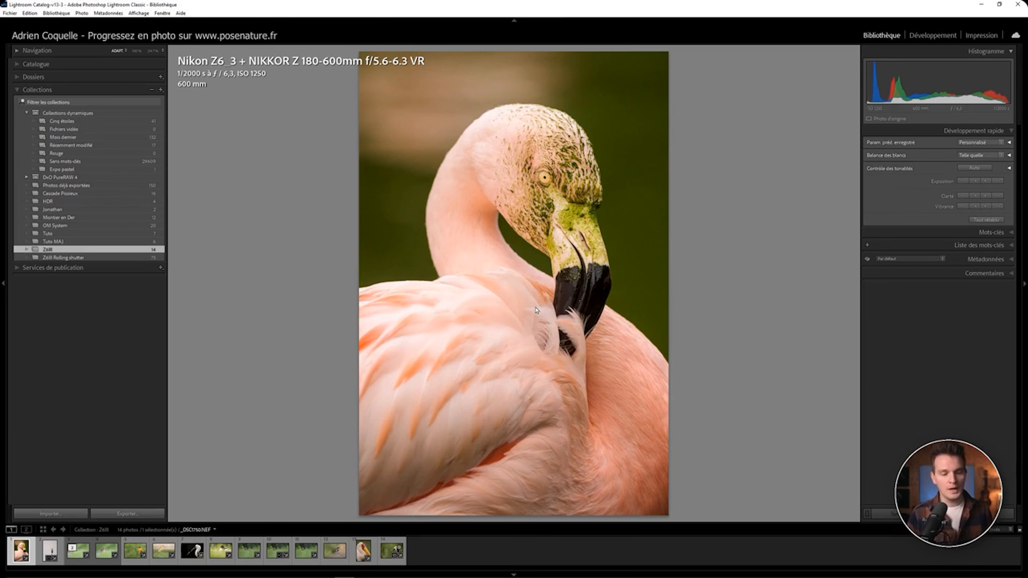
mouse_move(443, 573)
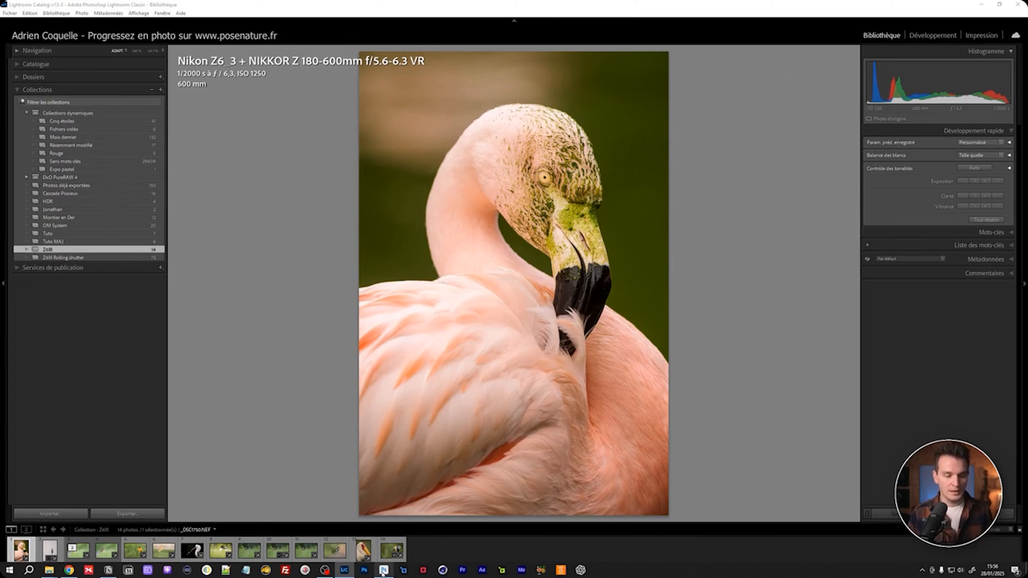
click(384, 570)
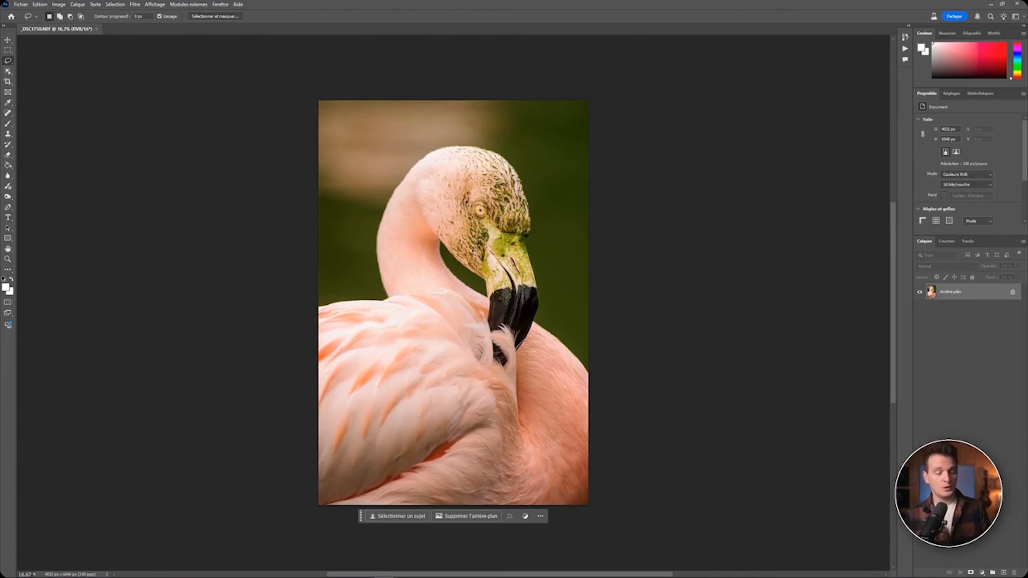
Step: Zoom into the flamingo and run the wildlife retouch action from the Pose Nature - Retouche action set
scroll(492, 219, up, 2)
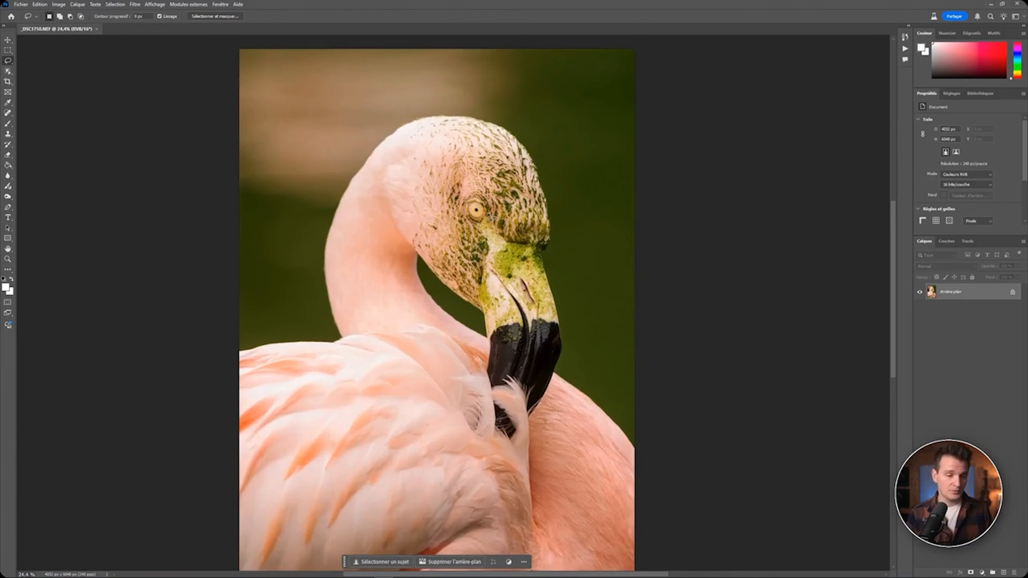
scroll(488, 214, up, 3)
click(906, 48)
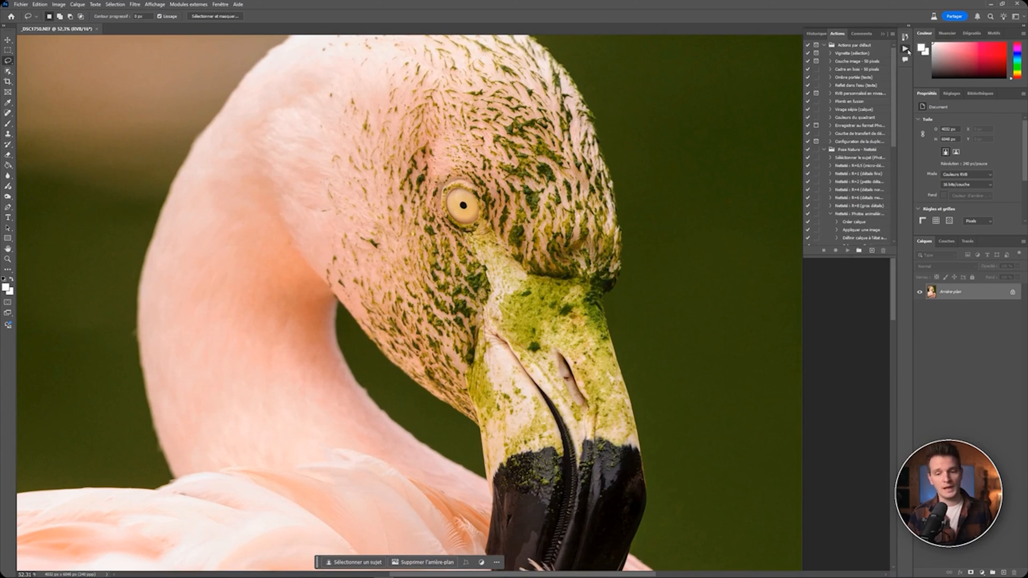
scroll(857, 202, down, 1)
click(857, 190)
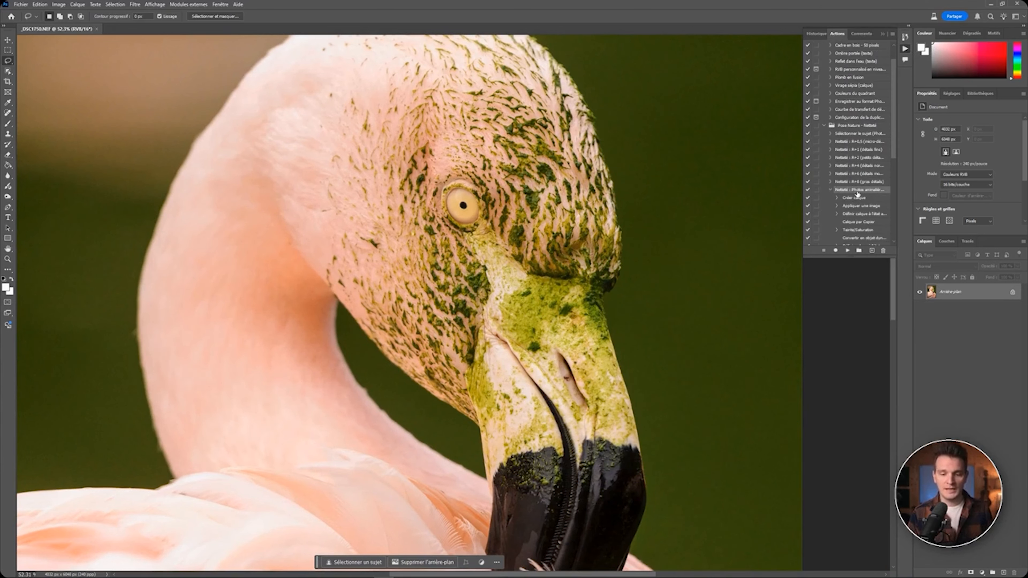
scroll(838, 243, down, 1)
click(848, 251)
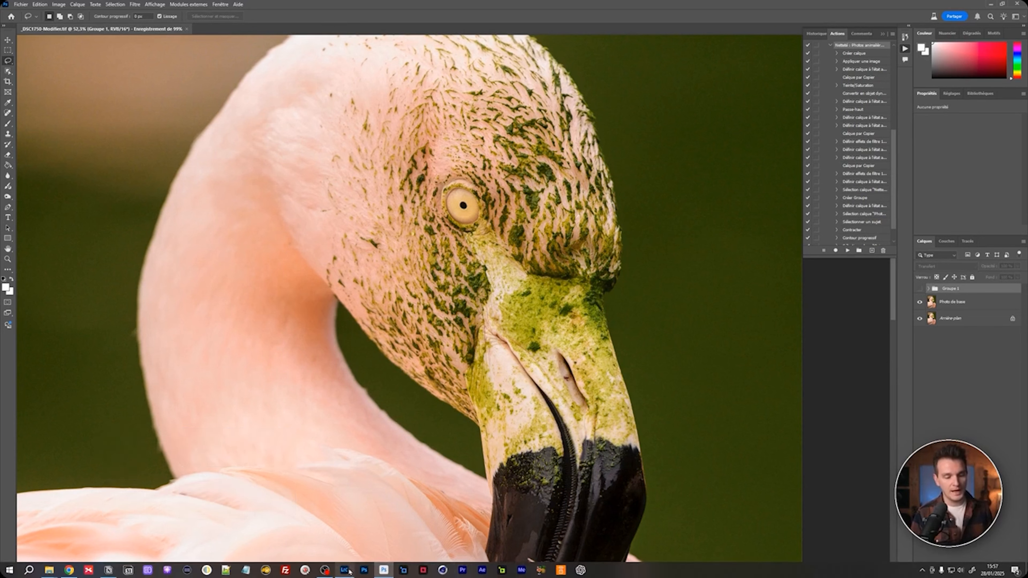
Step: Switch back to Lightroom, open the edited flamingo in Develop, and show the Develop module shortcut list
click(345, 571)
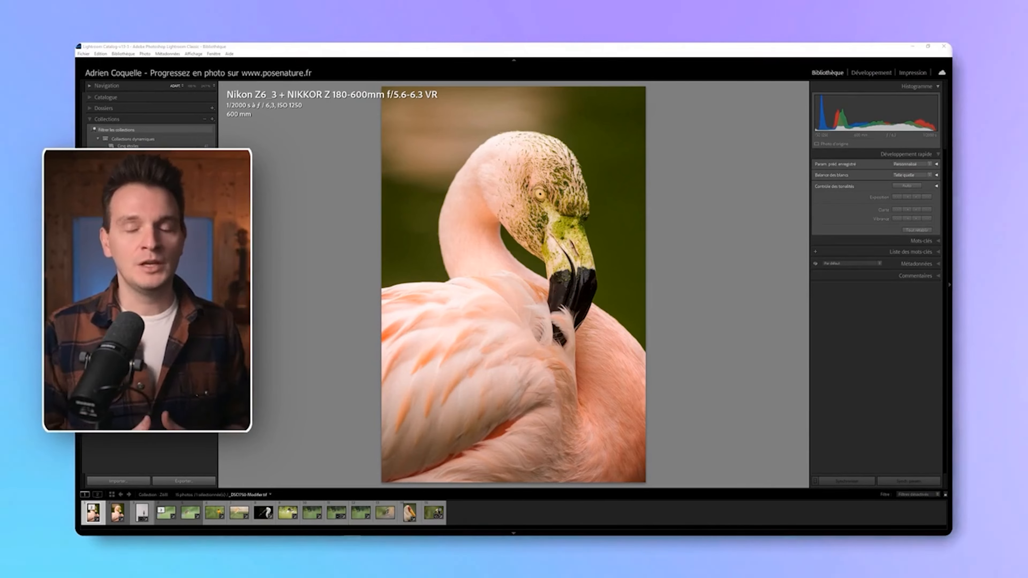
click(864, 75)
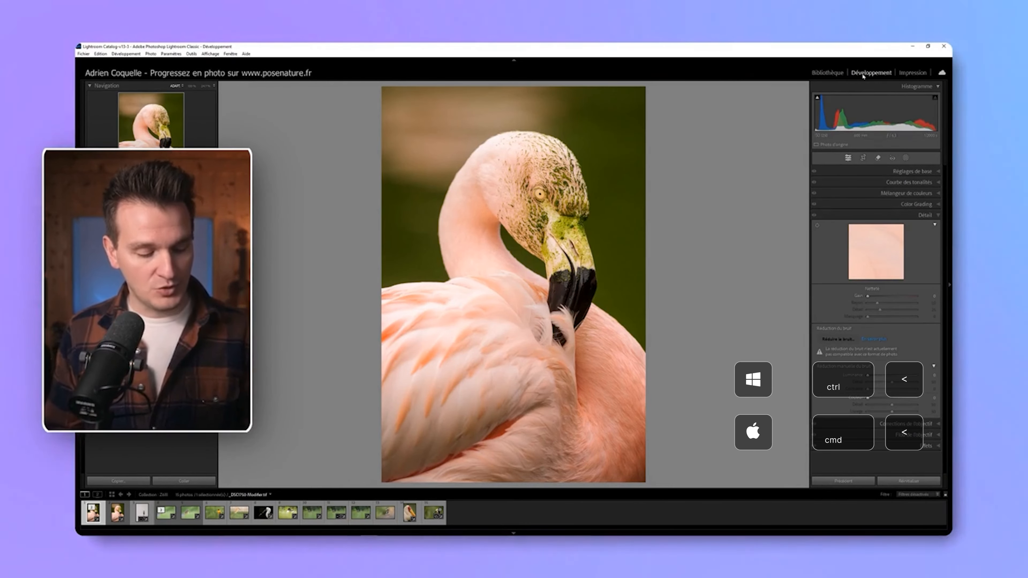
key(ctrl+less)
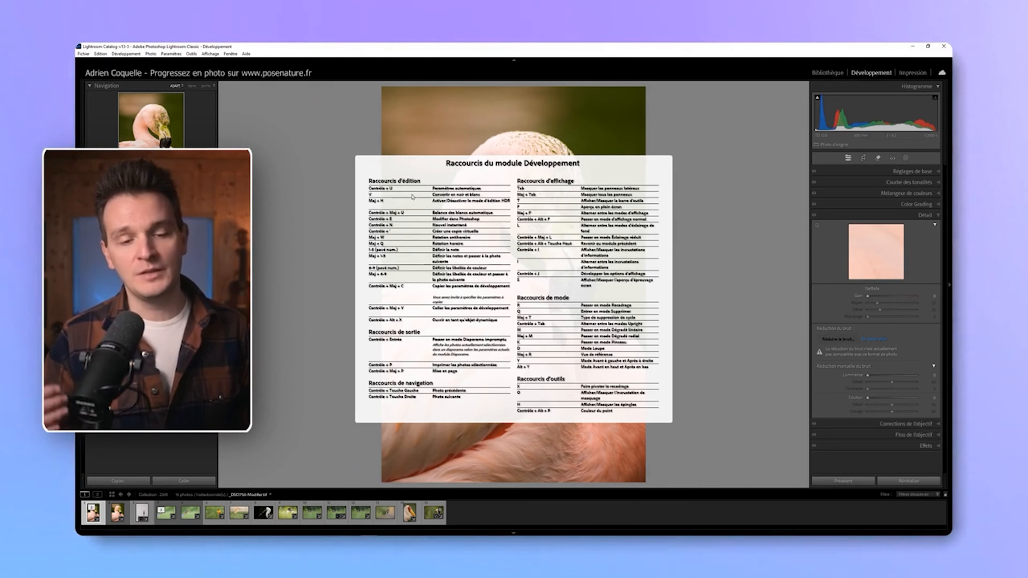
Step: Switch to the Library module and display its shortcut list
click(826, 74)
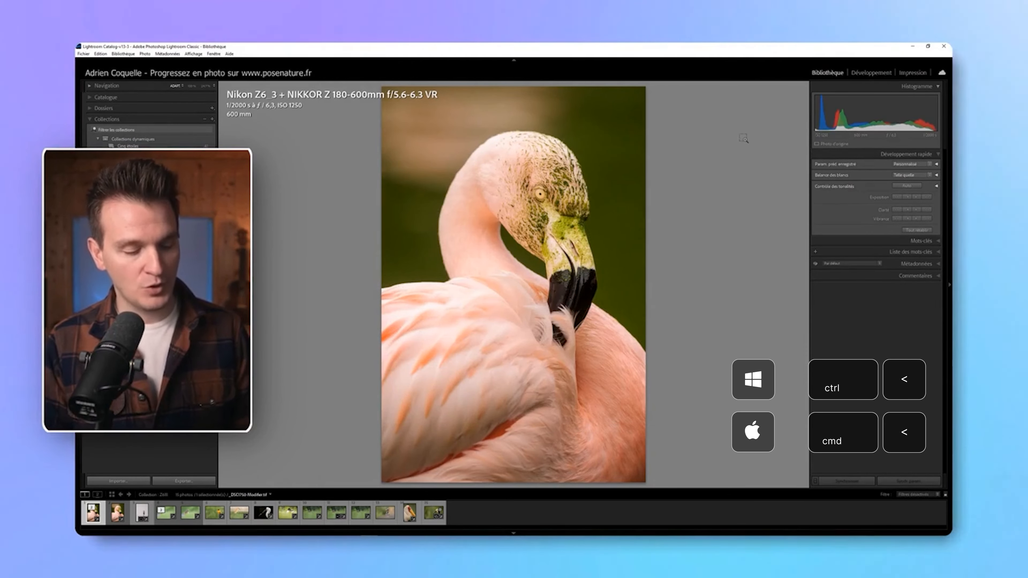
key(ctrl+less)
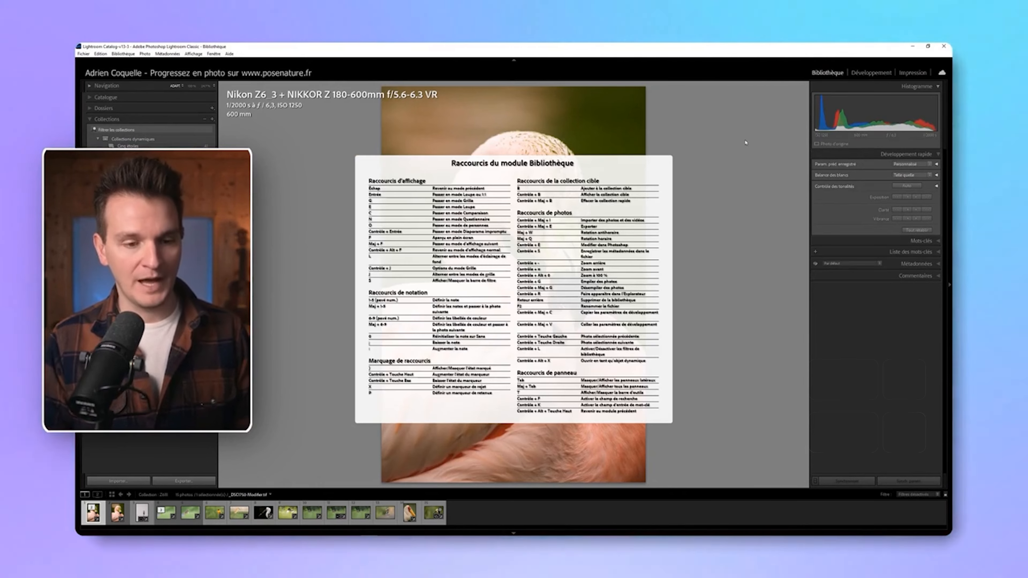